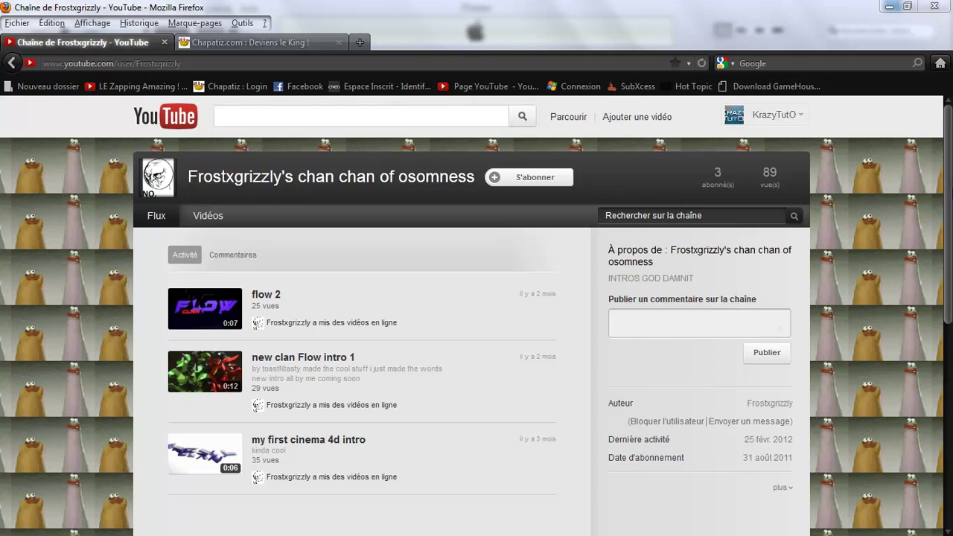
# Search YouTube for 'youtube template' and scroll through the free background template results.
pyautogui.scroll(-5, 476, 313)
pyautogui.scroll(5, 476, 298)
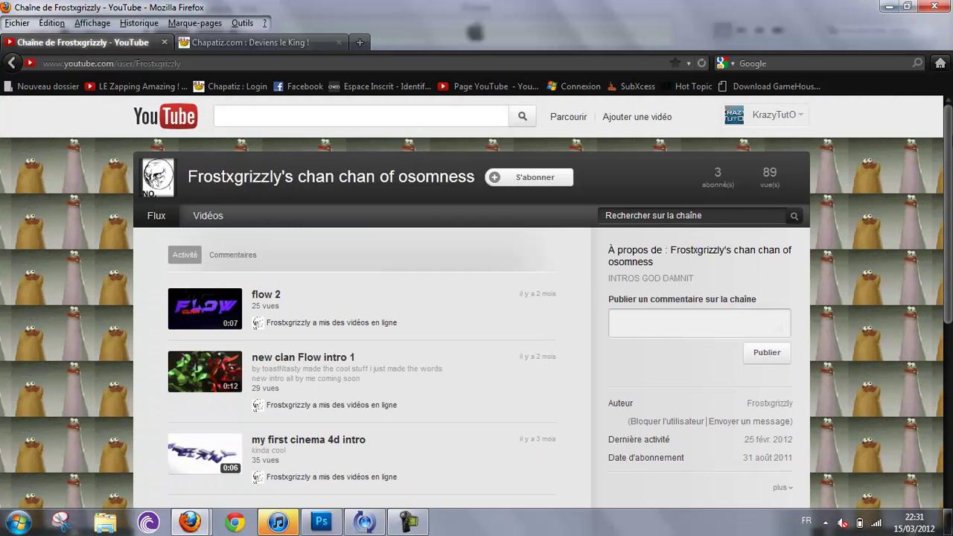
pyautogui.click(414, 119)
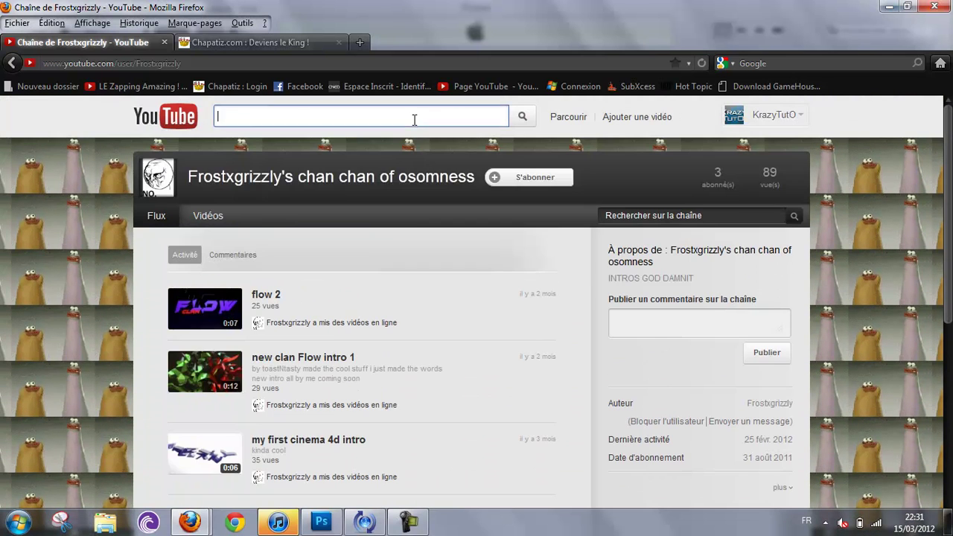
pyautogui.write('yo')
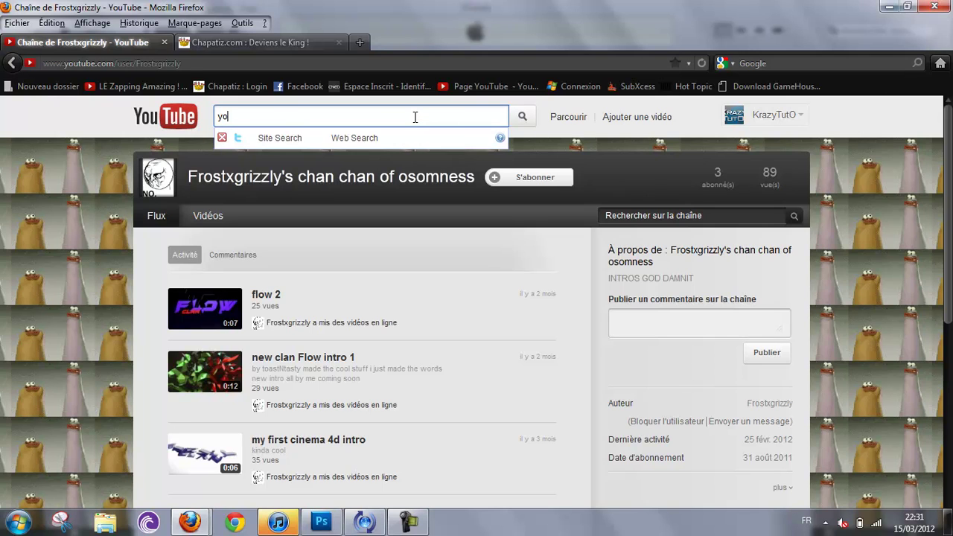
pyautogui.write('utube template')
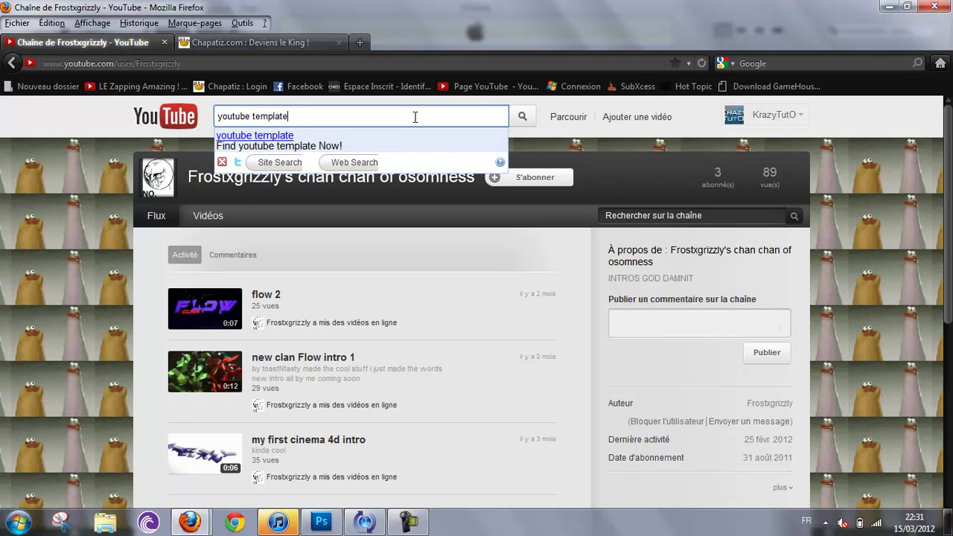
pyautogui.press('Return')
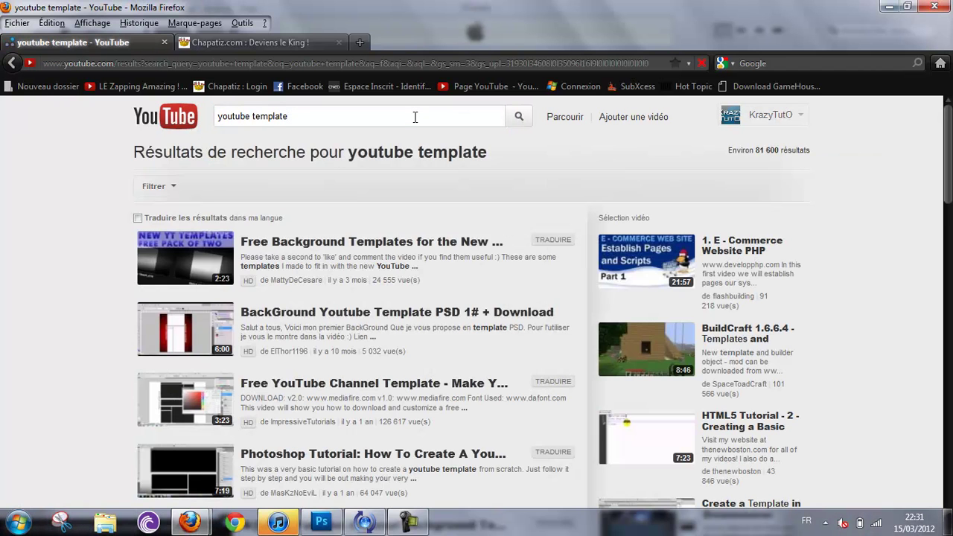
pyautogui.scroll(-8, 251, 263)
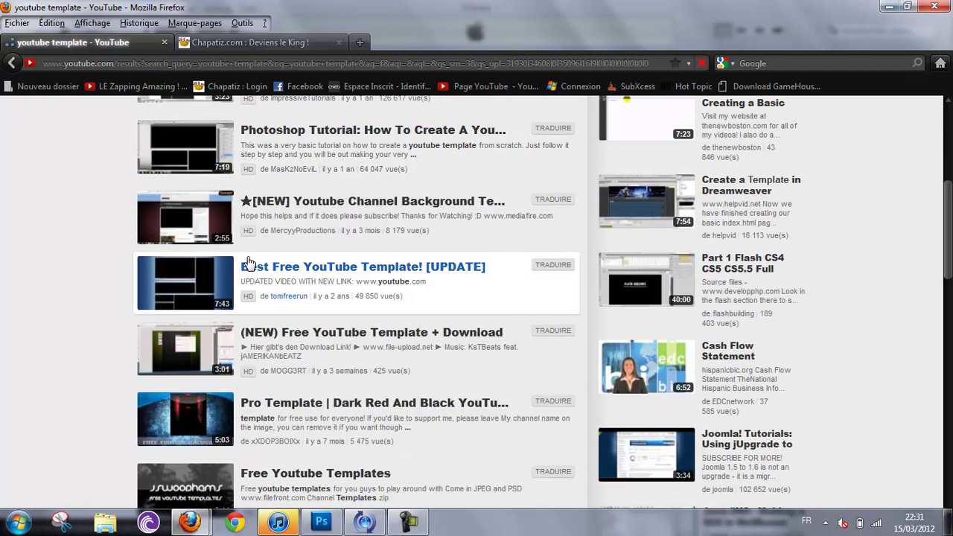
pyautogui.scroll(-5, 251, 263)
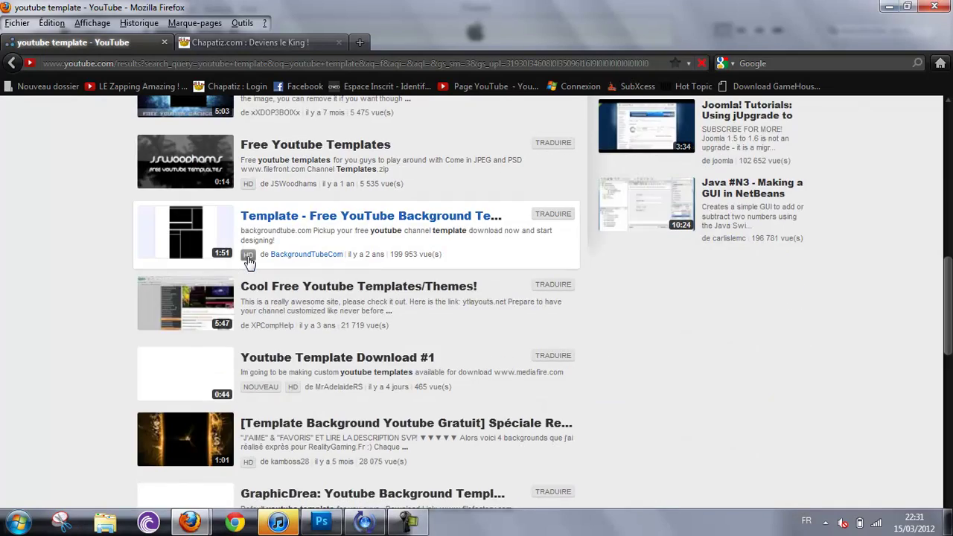
pyautogui.scroll(10, 250, 263)
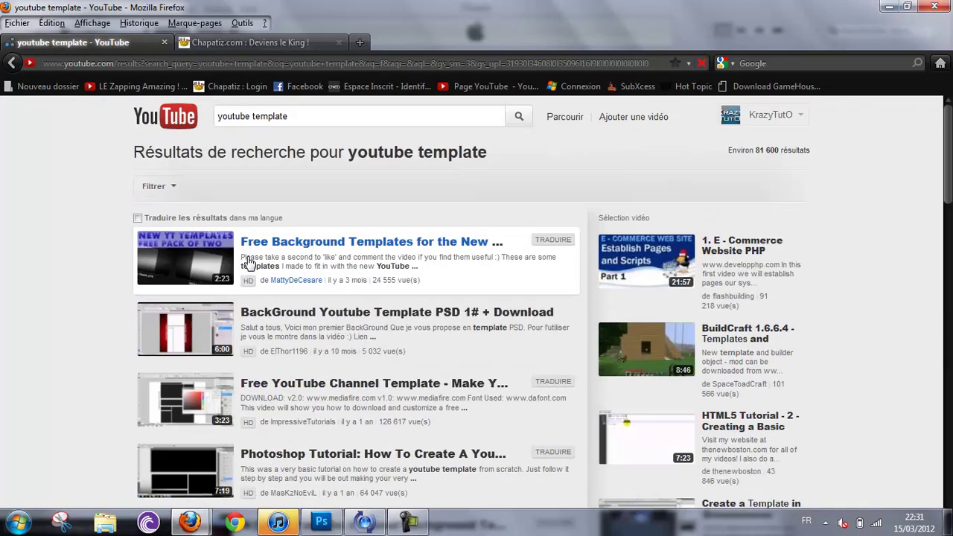
# Minimize Firefox, dismiss the iTunes network error, and minimize iTunes and Photoshop.
pyautogui.click(889, 7)
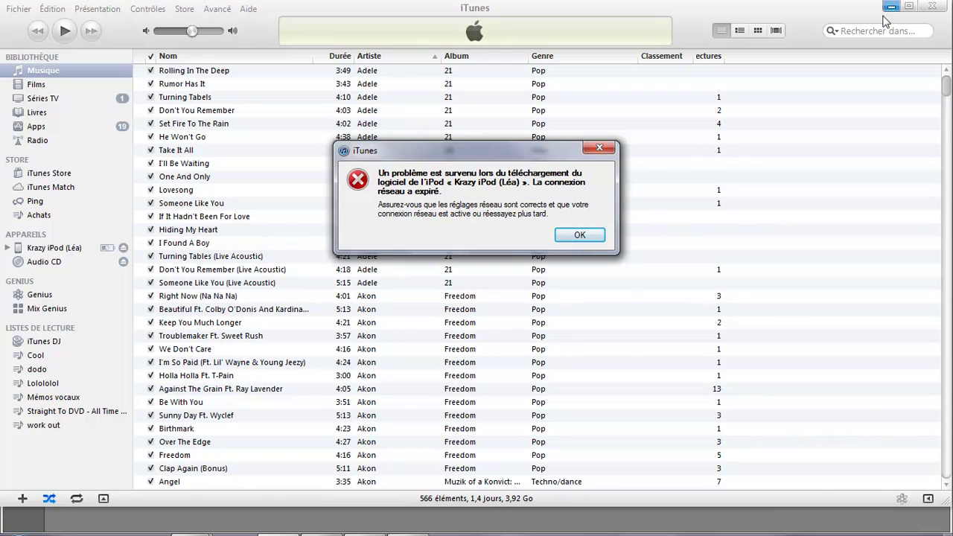
pyautogui.click(592, 239)
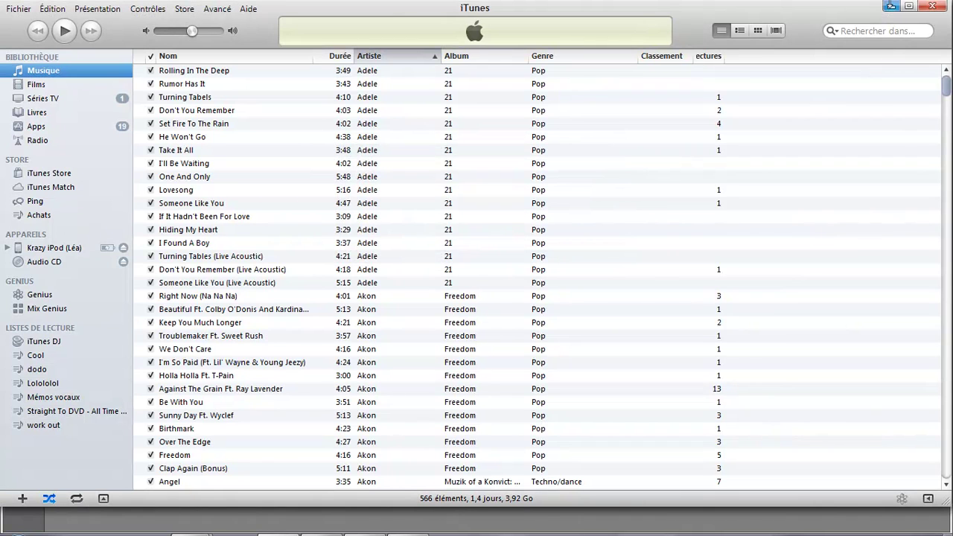
pyautogui.click(889, 6)
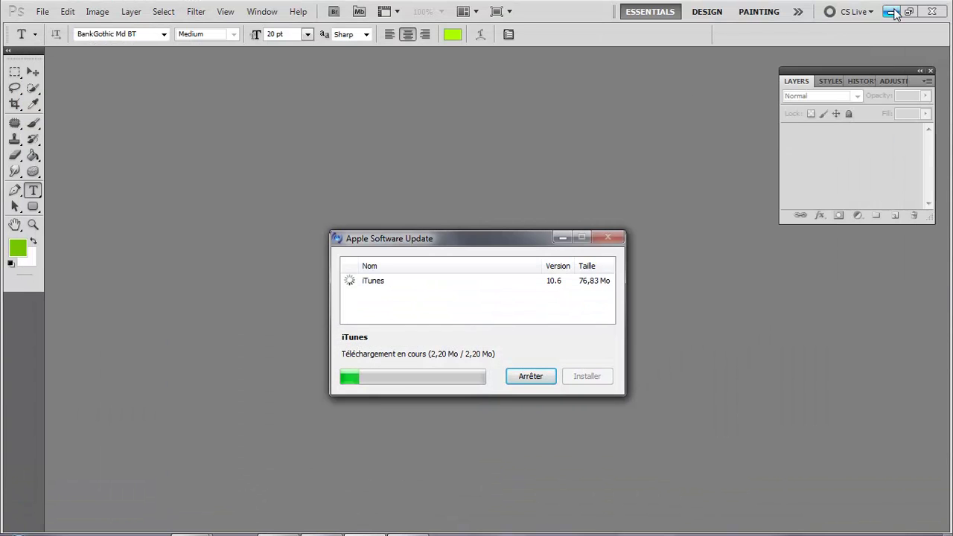
pyautogui.click(890, 11)
# Move the Green Fusion icon left and minimize the Apple Software Update window.
pyautogui.moveTo(304, 383); pyautogui.dragTo(237, 383)
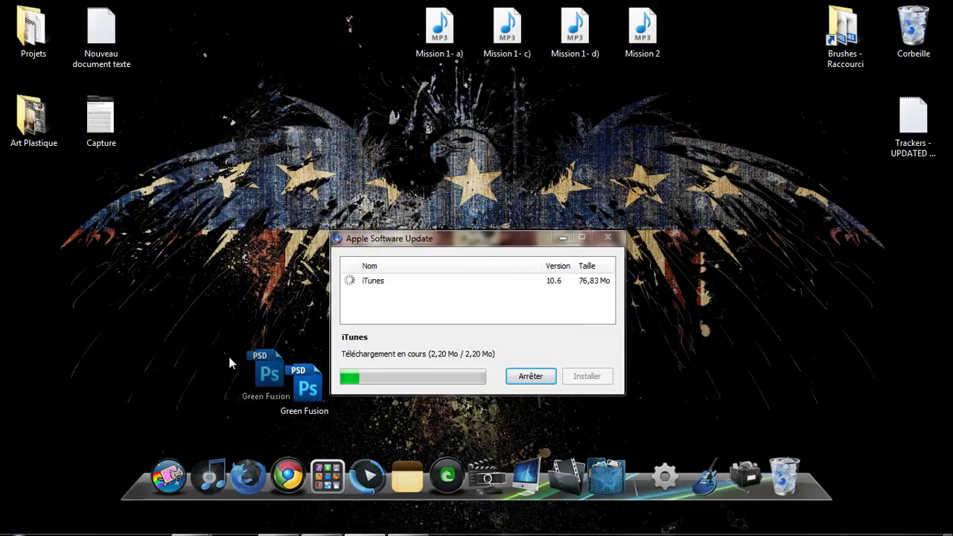
pyautogui.click(564, 237)
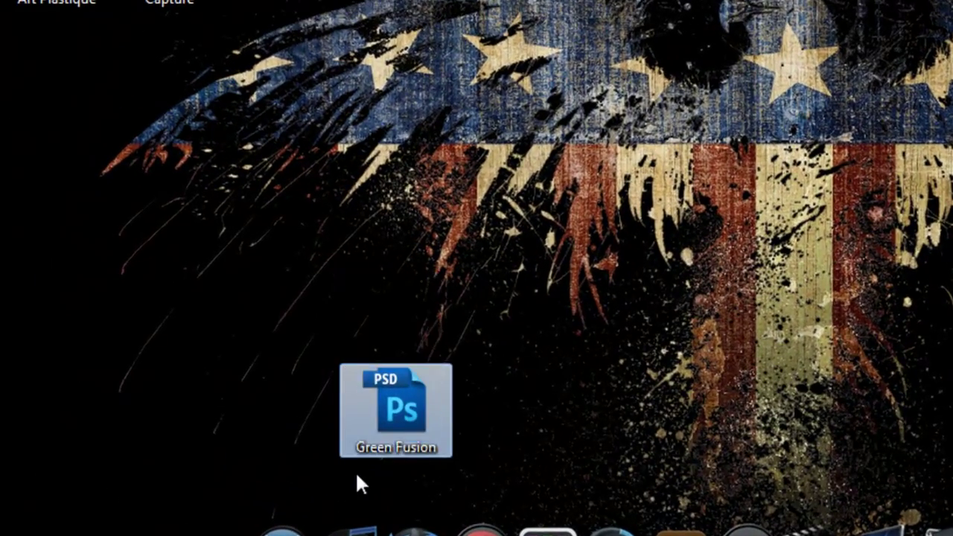
pyautogui.click(357, 476)
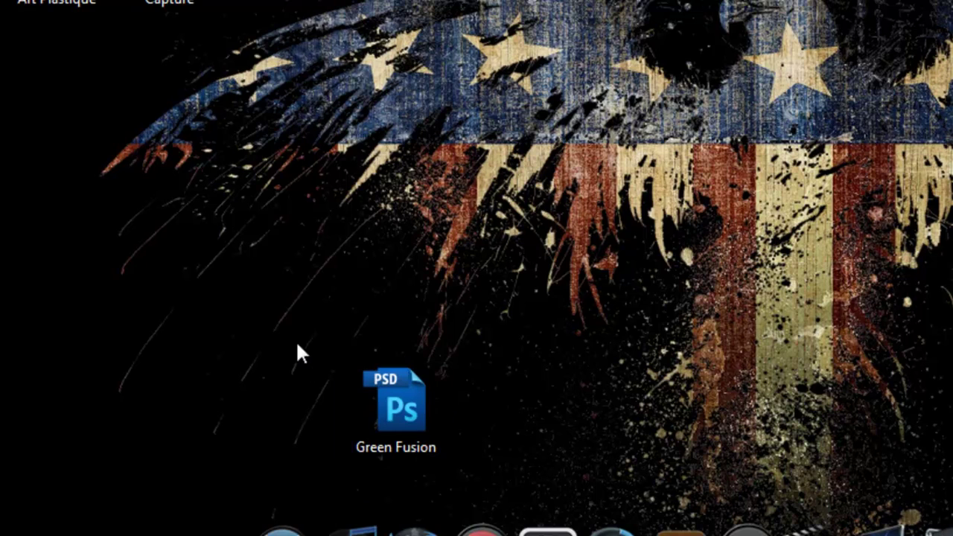
pyautogui.moveTo(295, 341); pyautogui.dragTo(525, 512)
pyautogui.click(524, 514)
# Open Green Fusion.psd in Photoshop and select the Horizontal Type Tool.
pyautogui.doubleClick(416, 402)
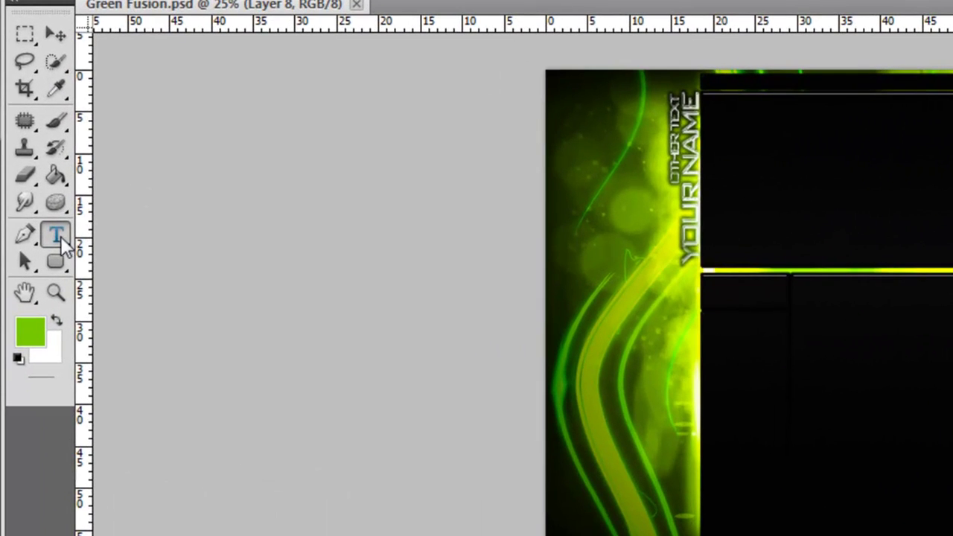
pyautogui.rightClick(60, 236)
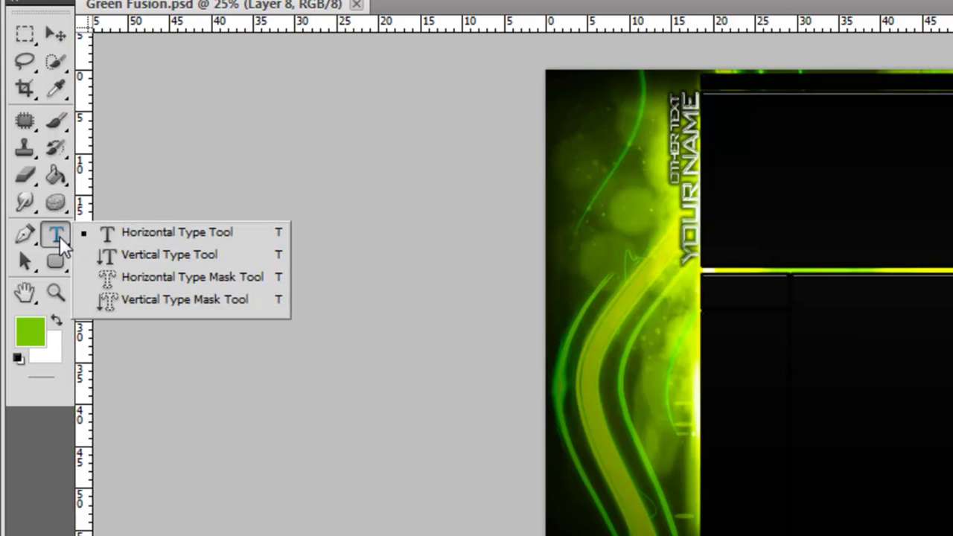
pyautogui.click(108, 232)
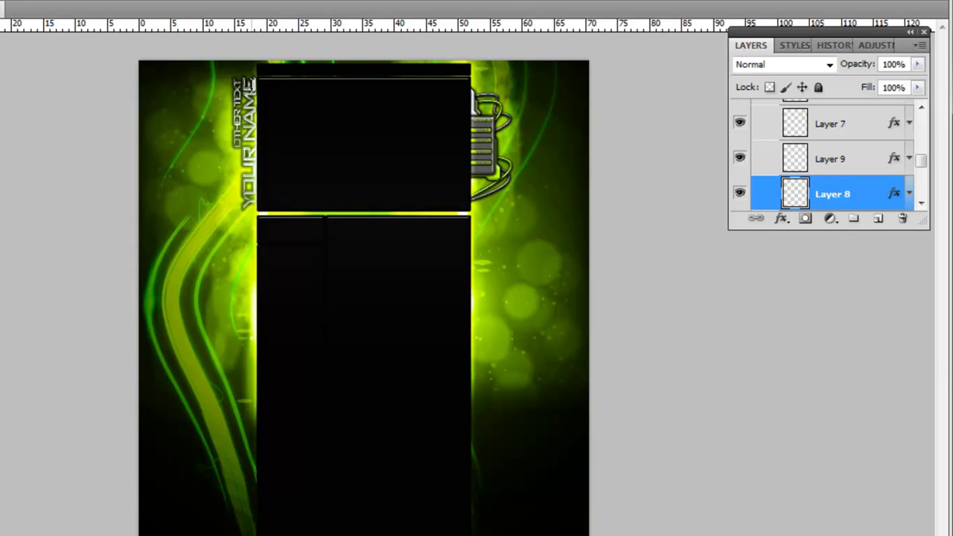
# Replace the vertical YOUR NAME text with KRAZYTUTO.
pyautogui.click(250, 83)
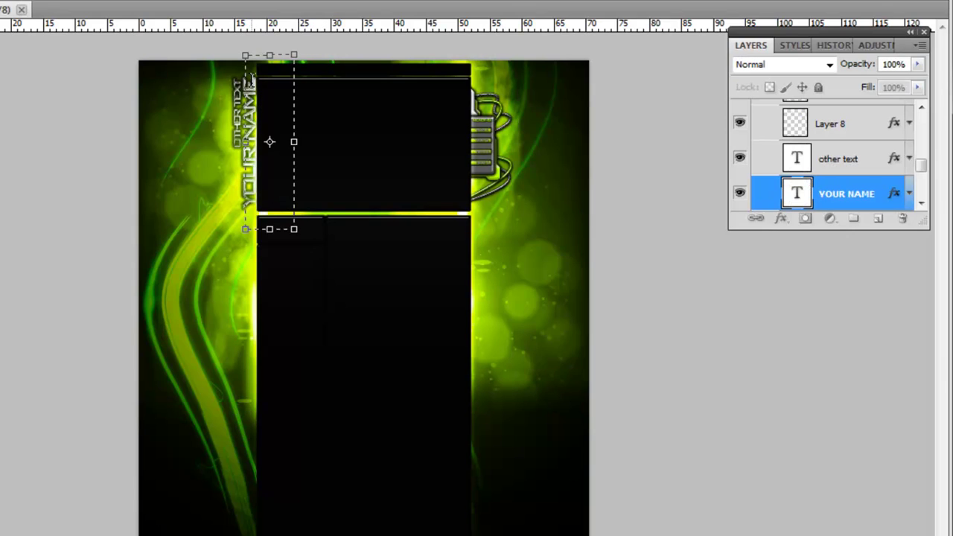
pyautogui.moveTo(250, 80); pyautogui.dragTo(246, 248)
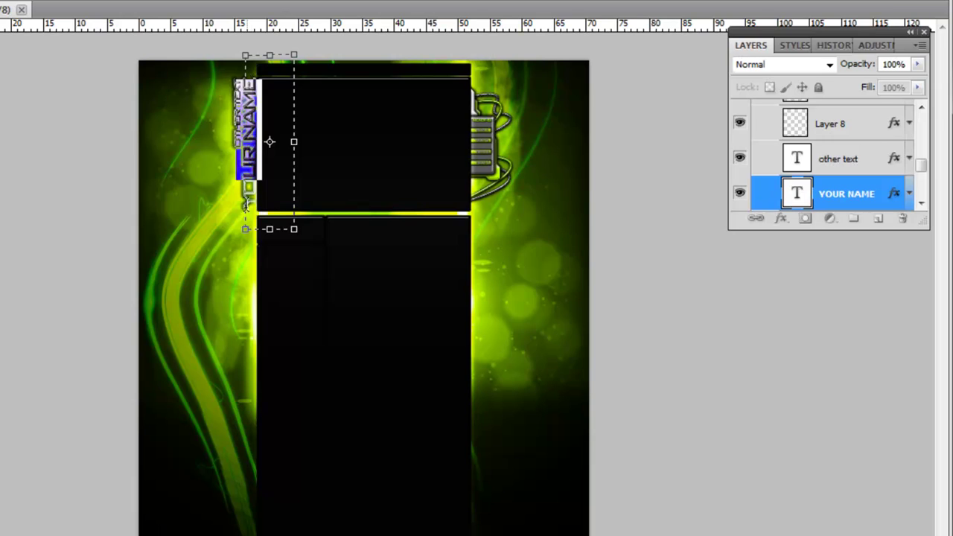
pyautogui.click(246, 248)
pyautogui.write('KRAZYTUT')
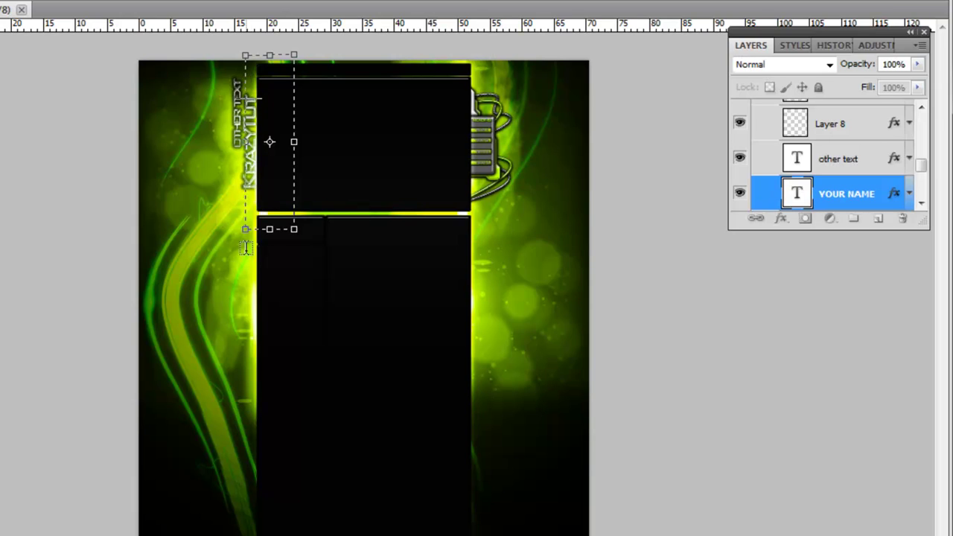
pyautogui.write('O')
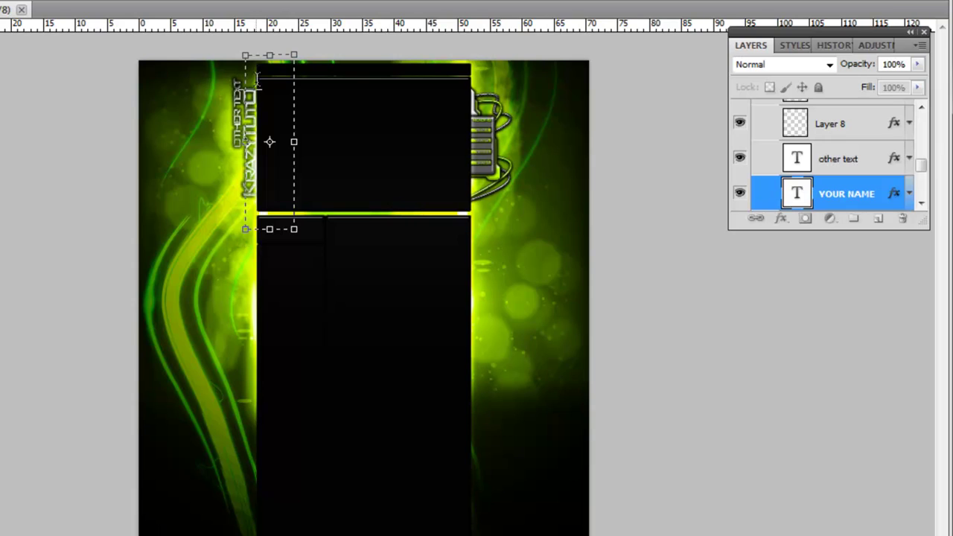
pyautogui.moveTo(254, 81); pyautogui.dragTo(265, 235)
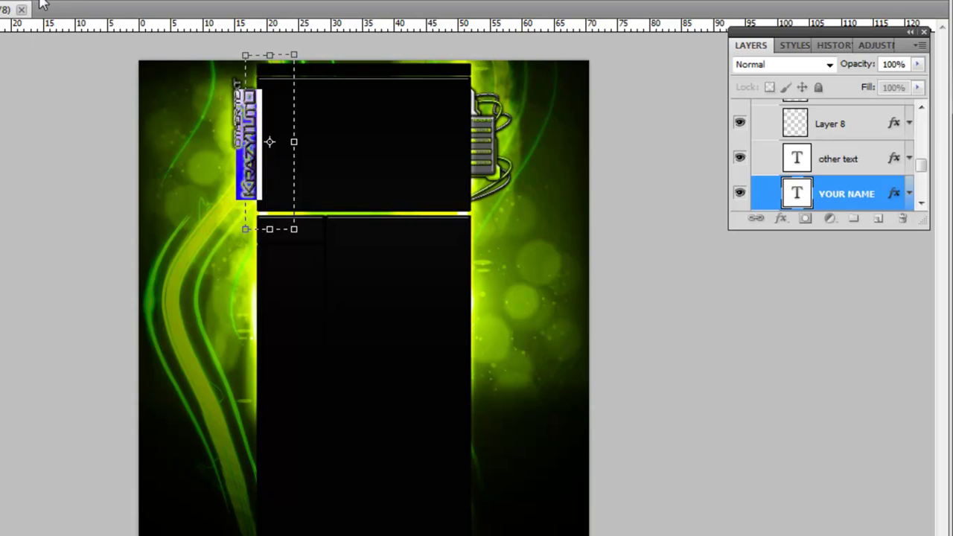
pyautogui.press('BackSpace')
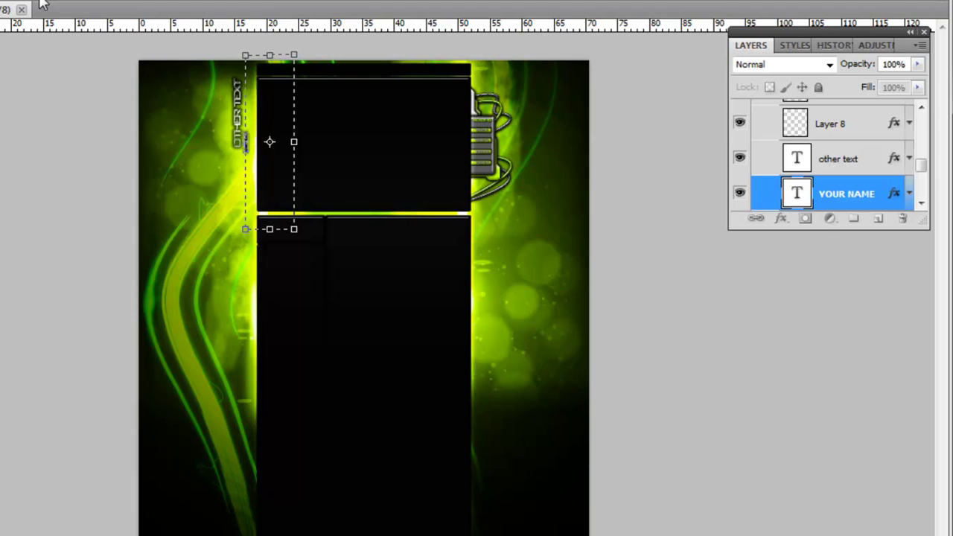
pyautogui.hotkey('ctrl', 'z')
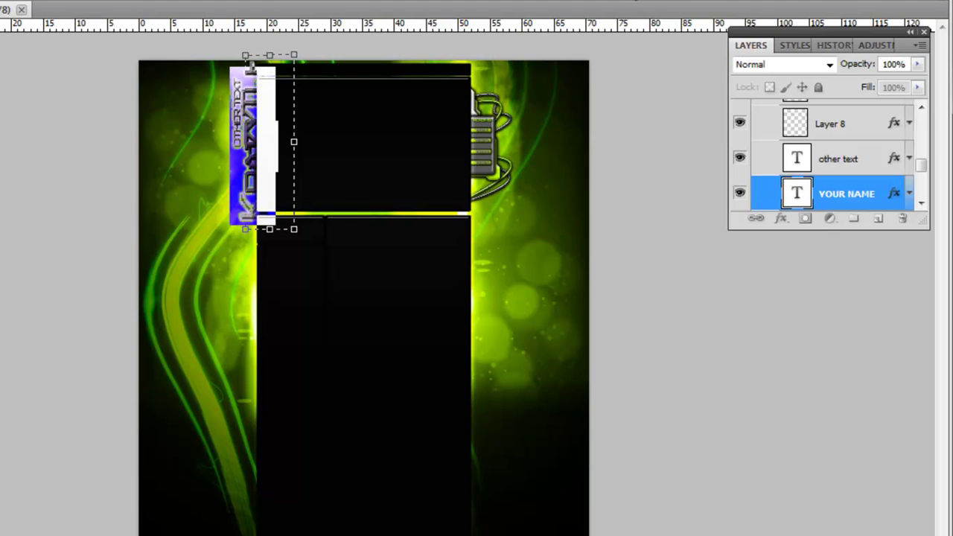
pyautogui.hotkey('ctrl', 'Return')
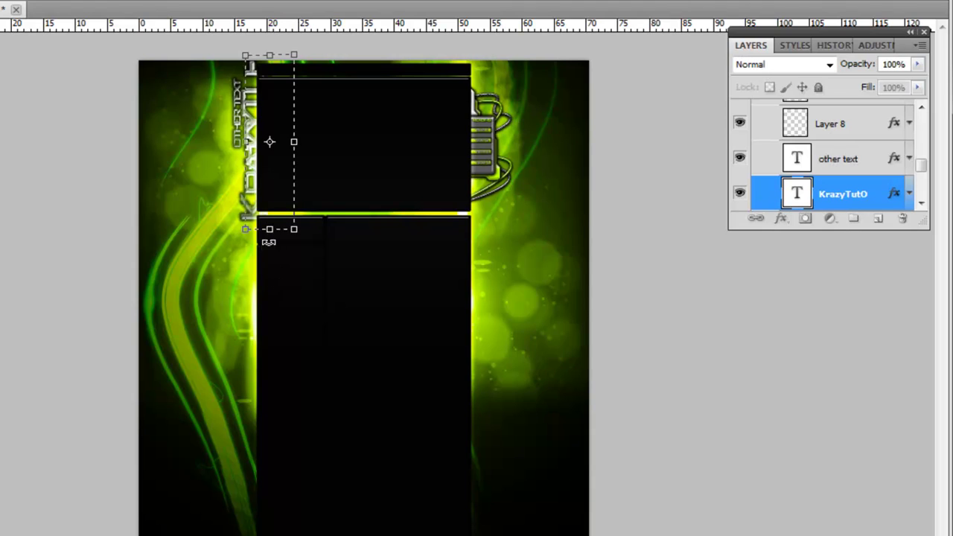
# Stretch the KrazyTutO title taller and move it beside the black panel.
pyautogui.moveTo(270, 230); pyautogui.dragTo(269, 291)
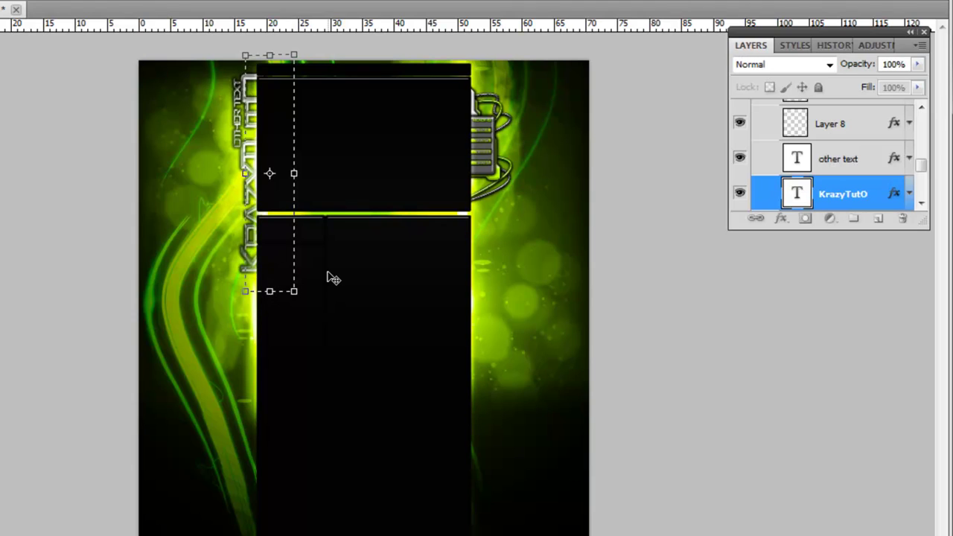
pyautogui.moveTo(333, 278); pyautogui.dragTo(325, 290)
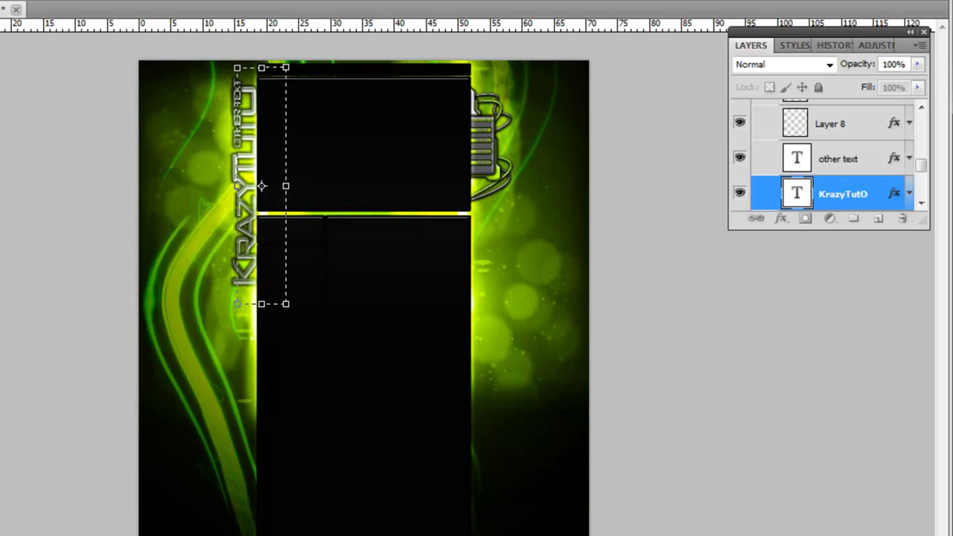
pyautogui.click(631, 3)
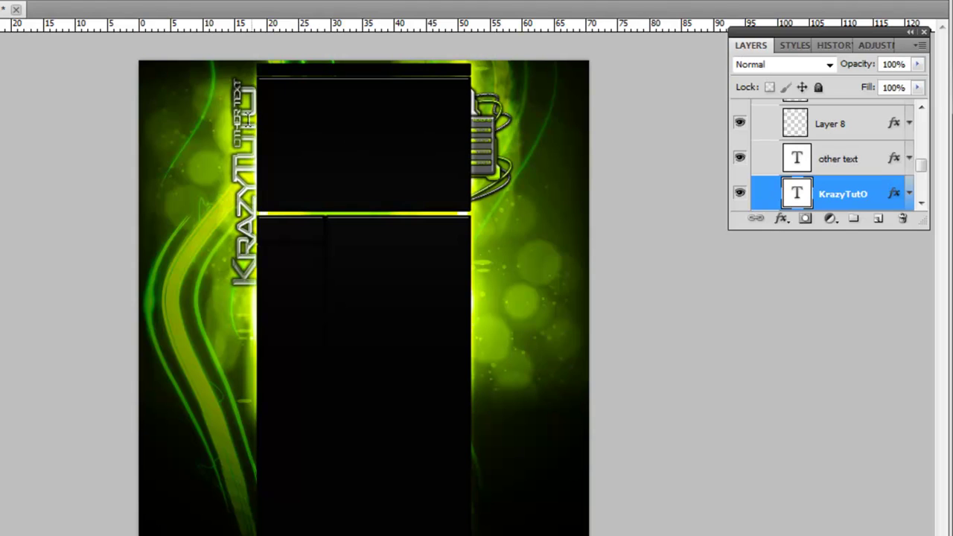
pyautogui.hotkey('ctrl', 't')
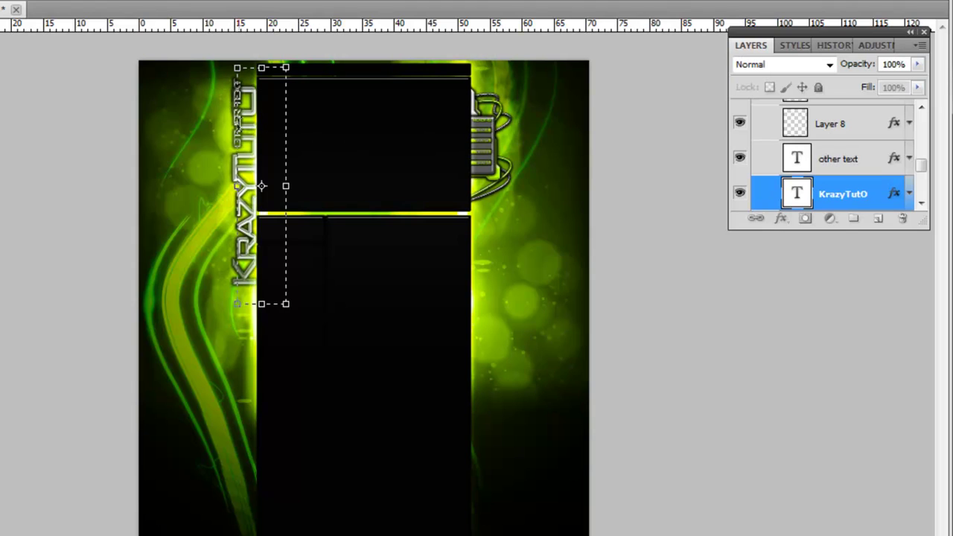
pyautogui.hotkey('shift', 'Left')
pyautogui.hotkey('shift', 'Left')
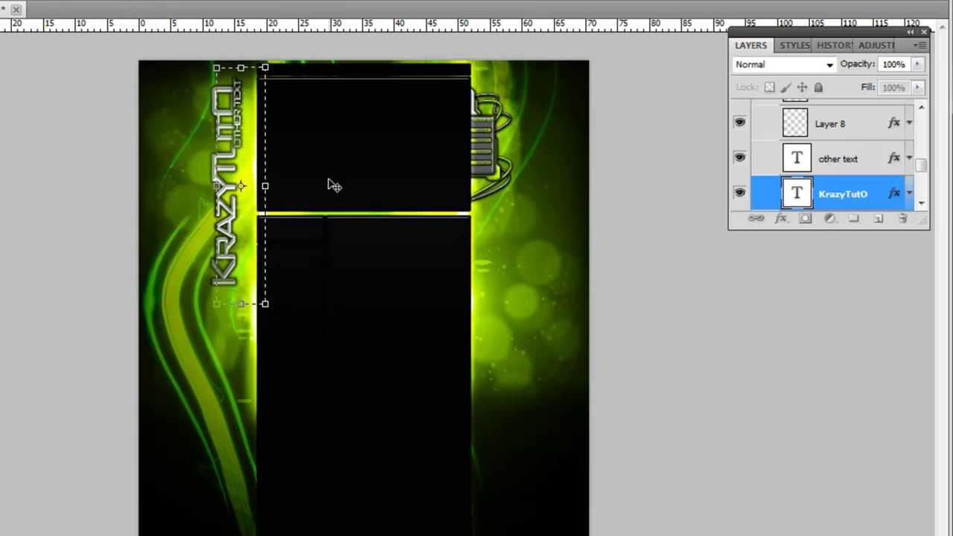
pyautogui.moveTo(334, 185)
pyautogui.mouseDown()
pyautogui.moveTo(353, 190)
pyautogui.moveTo(317, 240)
pyautogui.mouseUp()
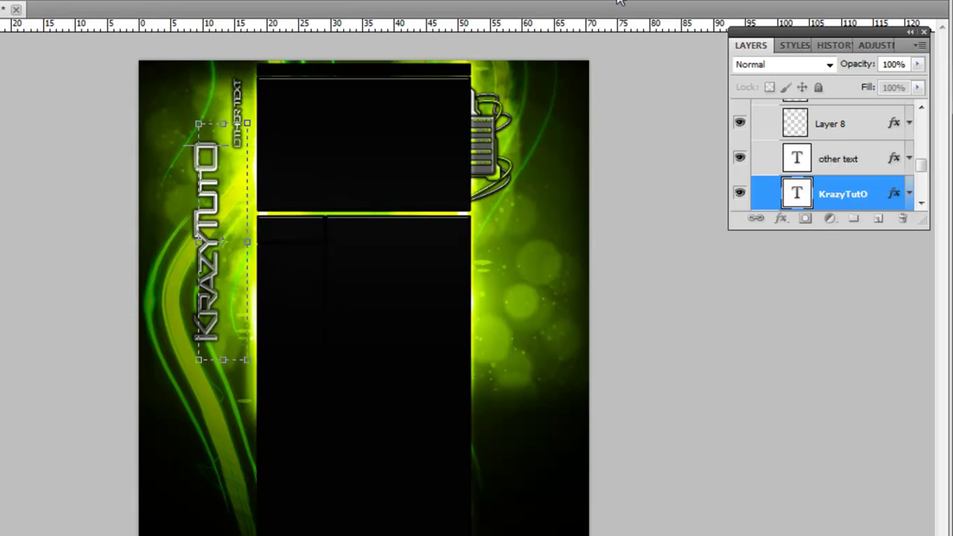
pyautogui.press('Return')
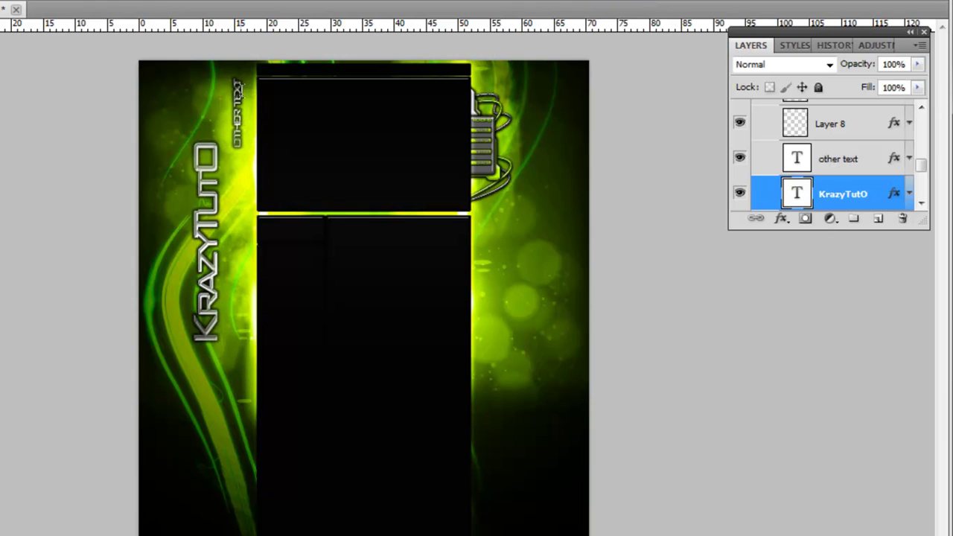
# Retype the 'other text' subtitle as HD-Tutorials in a taller font.
pyautogui.click(238, 85)
pyautogui.hotkey('ctrl', 't')
pyautogui.moveTo(238, 81); pyautogui.dragTo(240, 153)
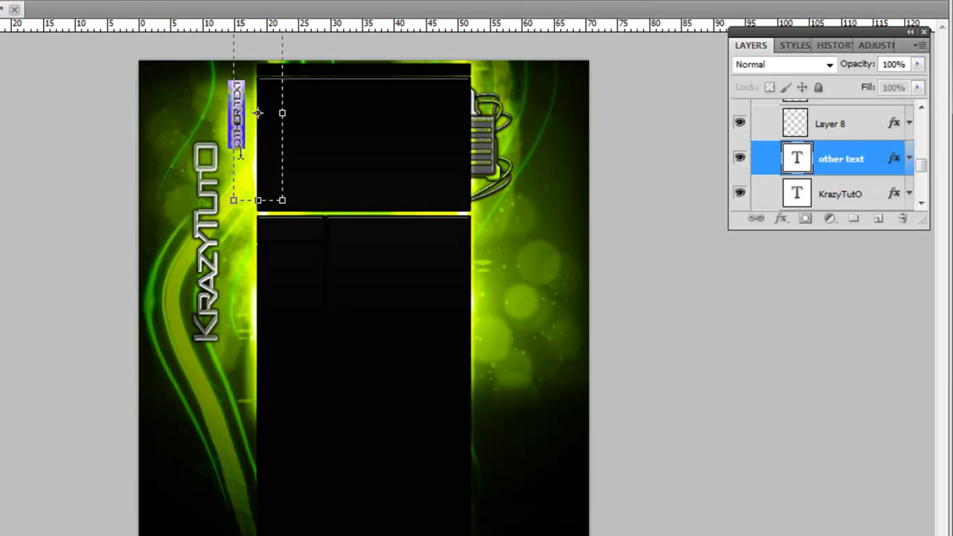
pyautogui.write('HD')
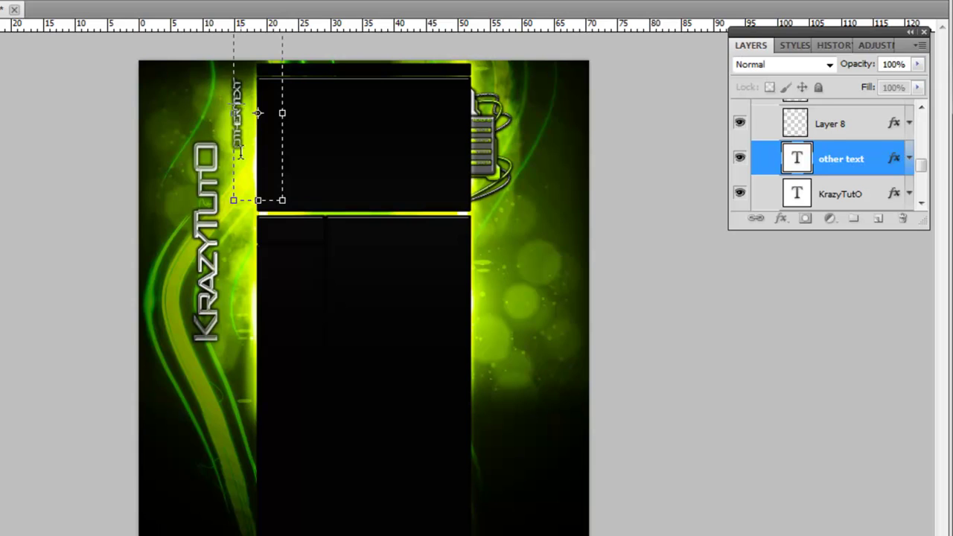
pyautogui.write('-Tut')
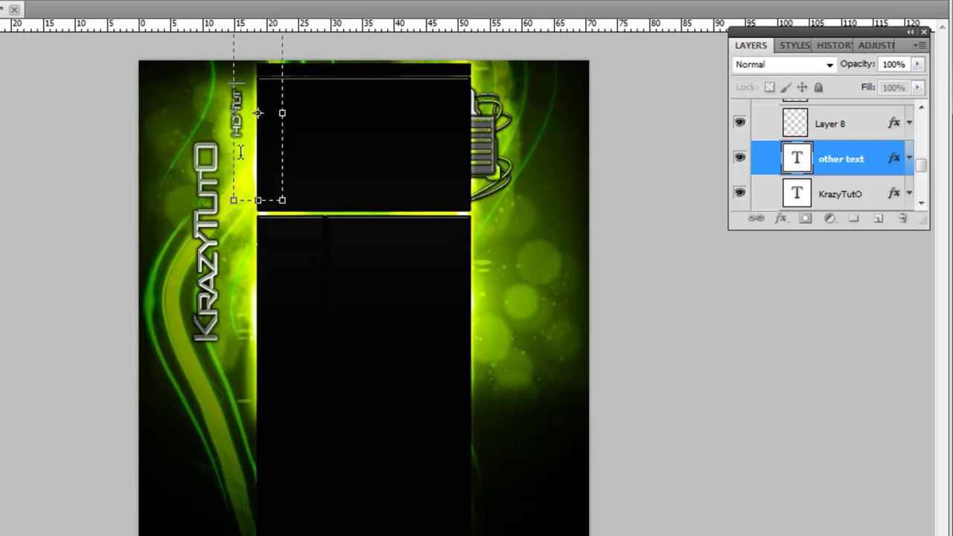
pyautogui.write('orials')
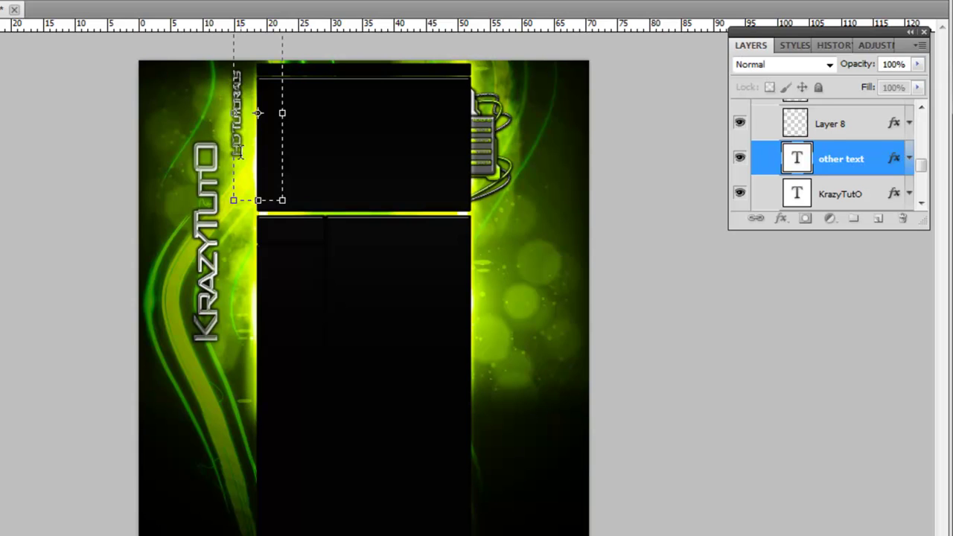
pyautogui.moveTo(240, 155); pyautogui.dragTo(239, 56)
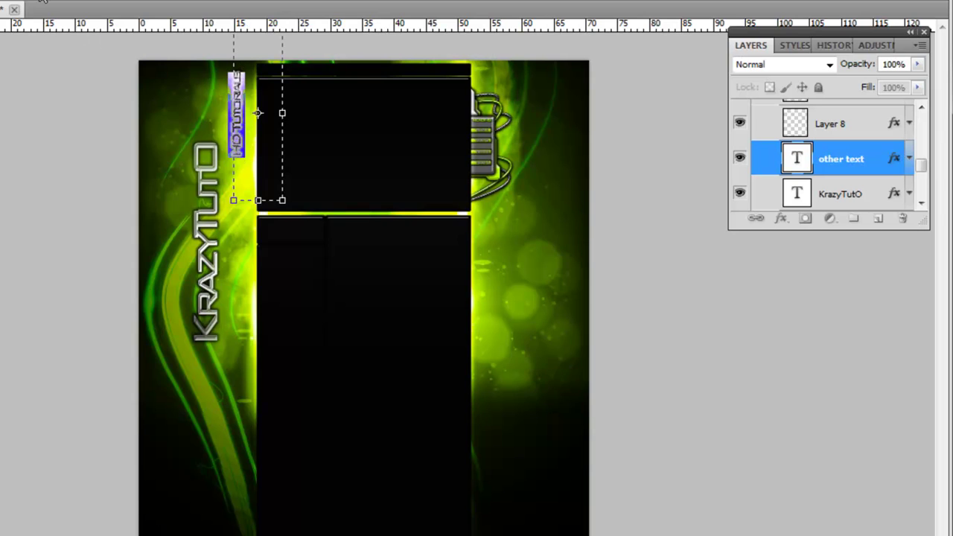
pyautogui.press('Down')
pyautogui.press('Down')
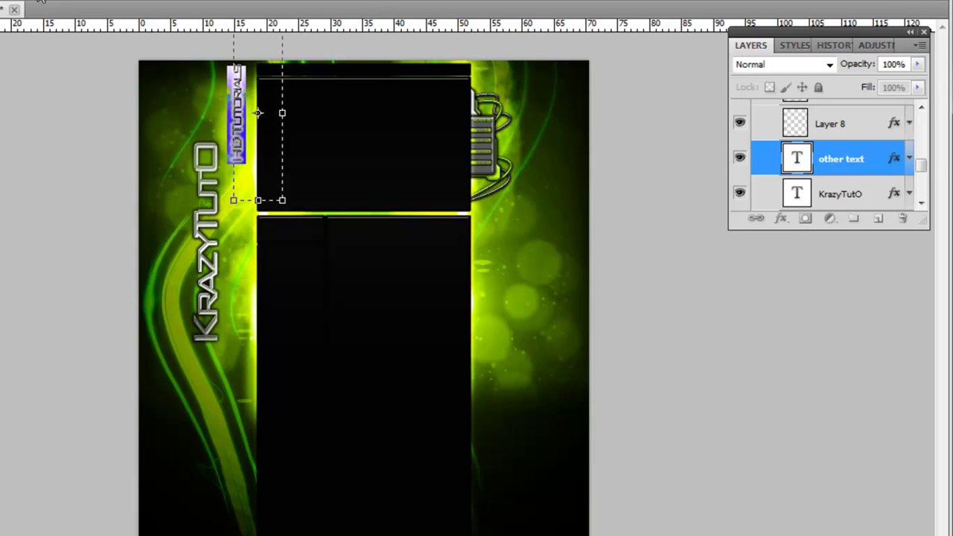
pyautogui.click(607, 6)
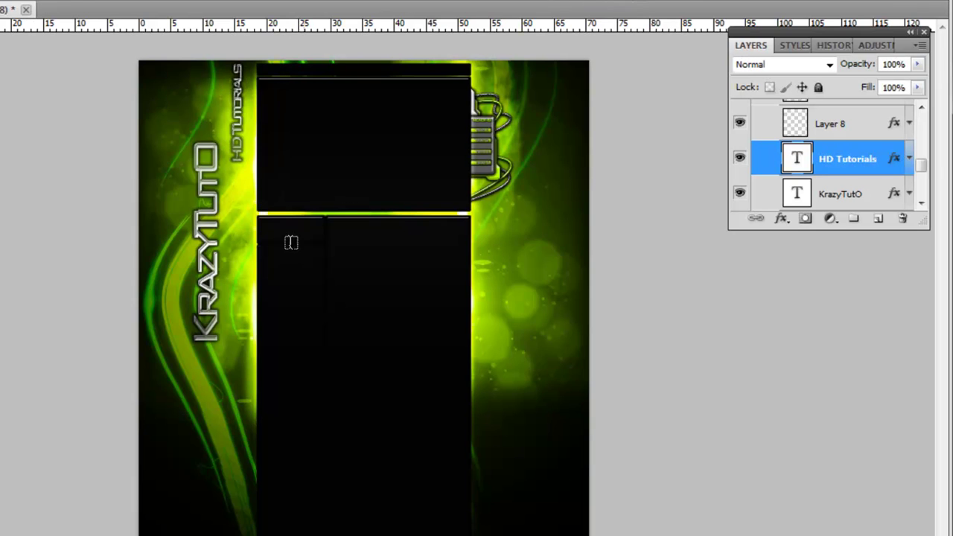
# Move HD Tutorials and KrazyTutO so they sit side by side against the panel.
pyautogui.press('v')
pyautogui.moveTo(353, 248); pyautogui.dragTo(295, 259)
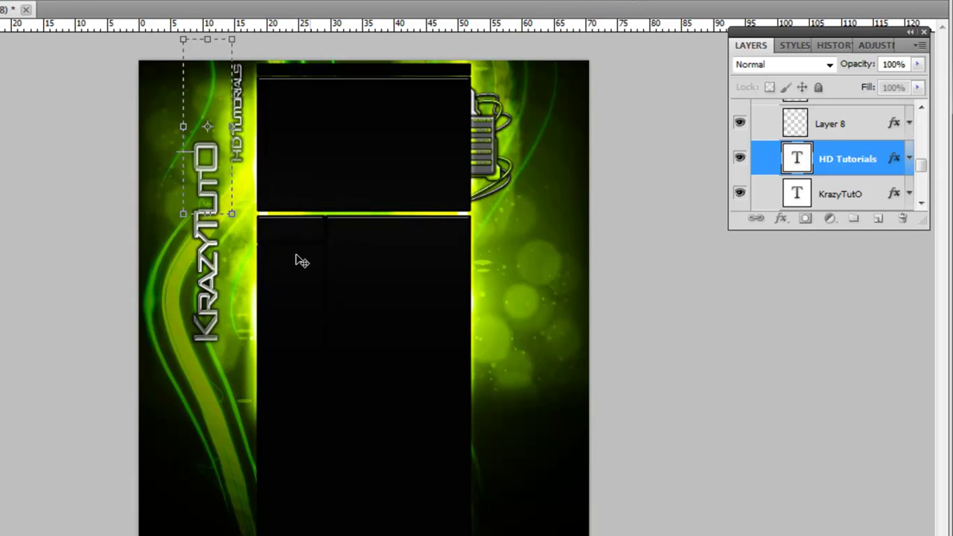
pyautogui.moveTo(203, 131); pyautogui.dragTo(202, 131)
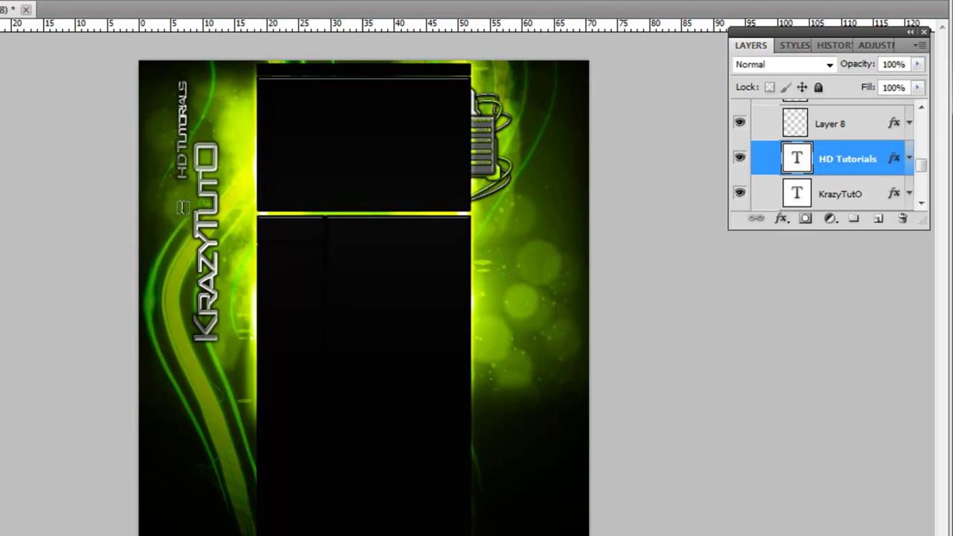
pyautogui.click(207, 209)
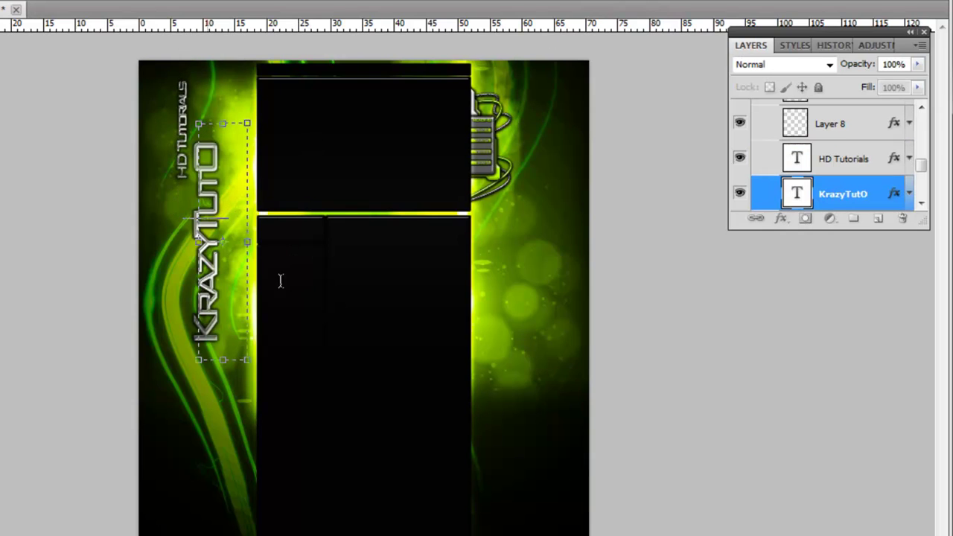
pyautogui.moveTo(323, 335); pyautogui.dragTo(357, 292)
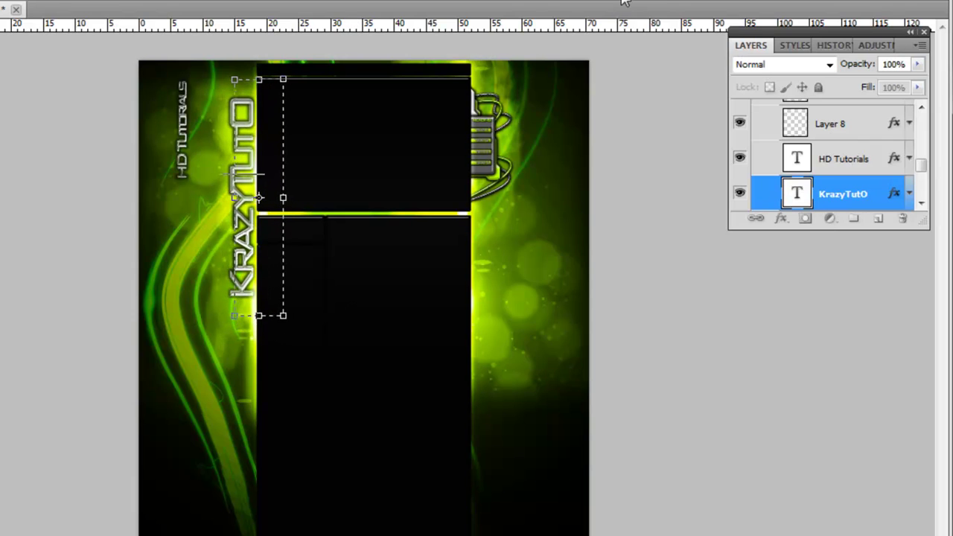
pyautogui.click(184, 97)
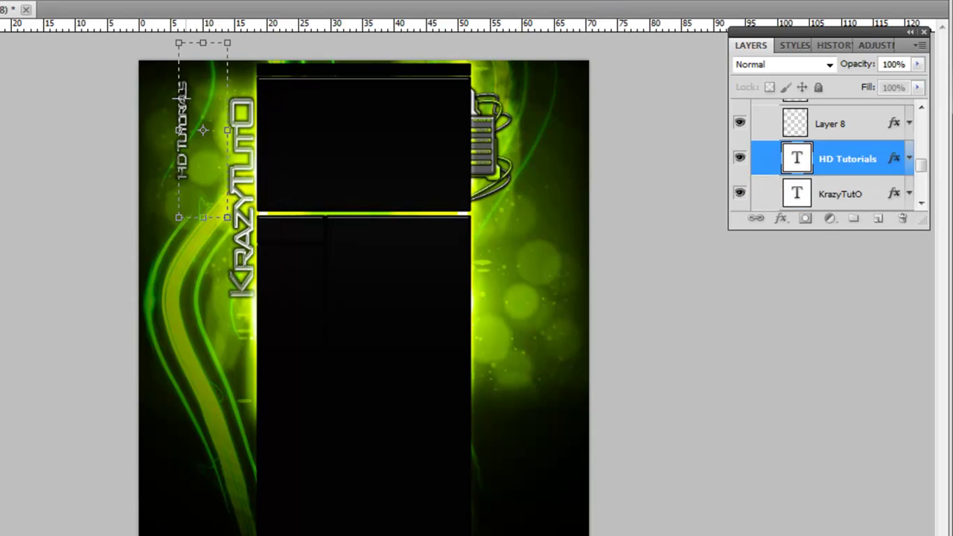
pyautogui.moveTo(345, 245)
pyautogui.mouseDown()
pyautogui.moveTo(376, 279)
pyautogui.moveTo(378, 264)
pyautogui.mouseUp()
pyautogui.press('Return')
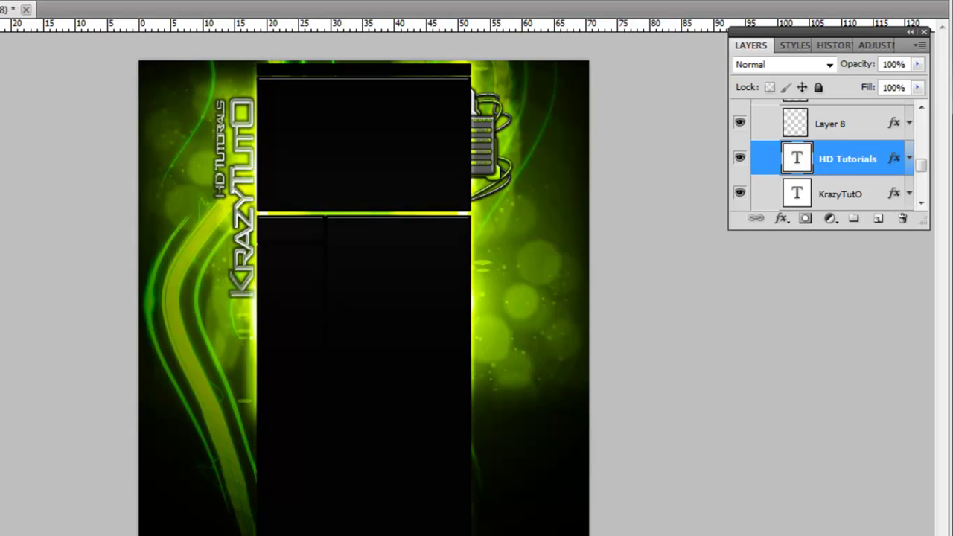
# Change the panel heading from HEADING to 'Please:'.
pyautogui.click(364, 276)
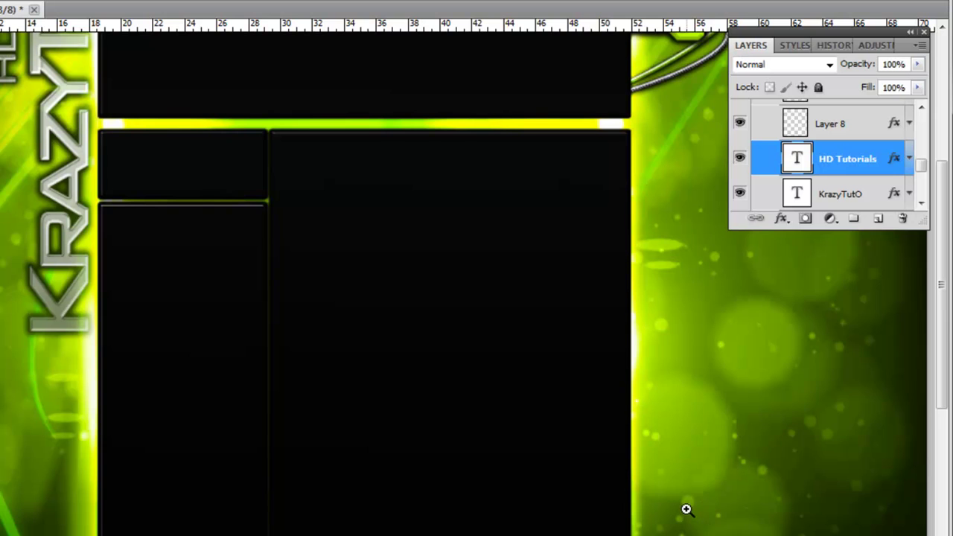
pyautogui.scroll(3, 692, 506)
pyautogui.scroll(1, 688, 514)
pyautogui.scroll(1, 691, 519)
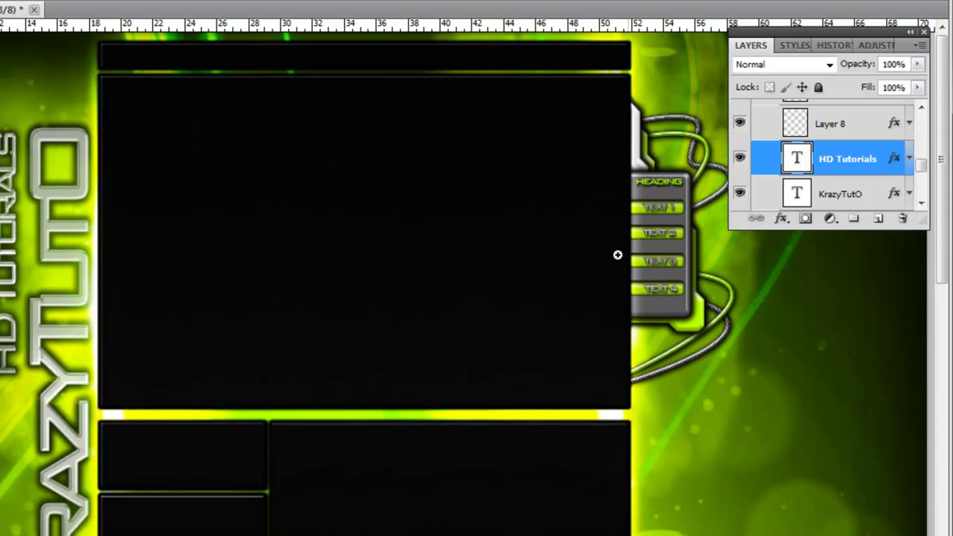
pyautogui.click(655, 247)
pyautogui.click(689, 248)
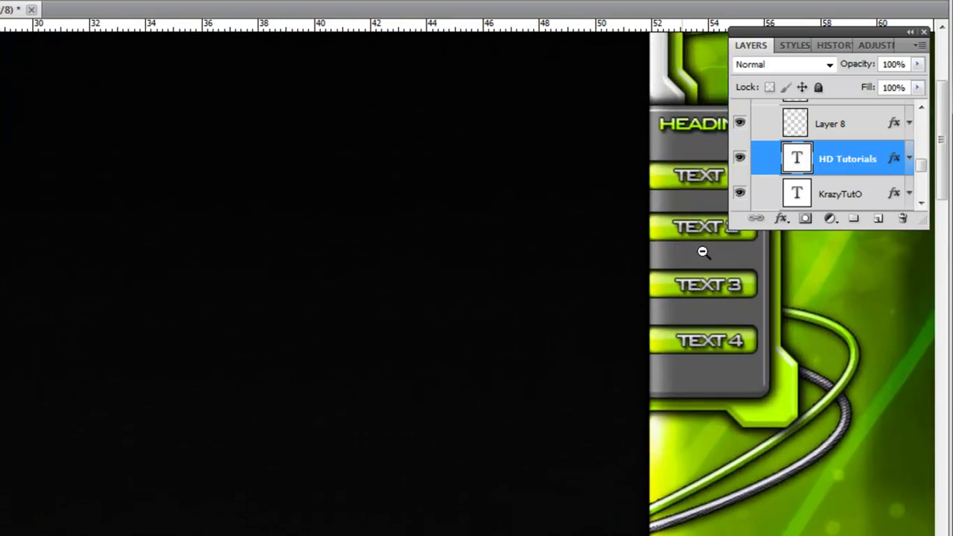
pyautogui.hscroll(5, 137, 126)
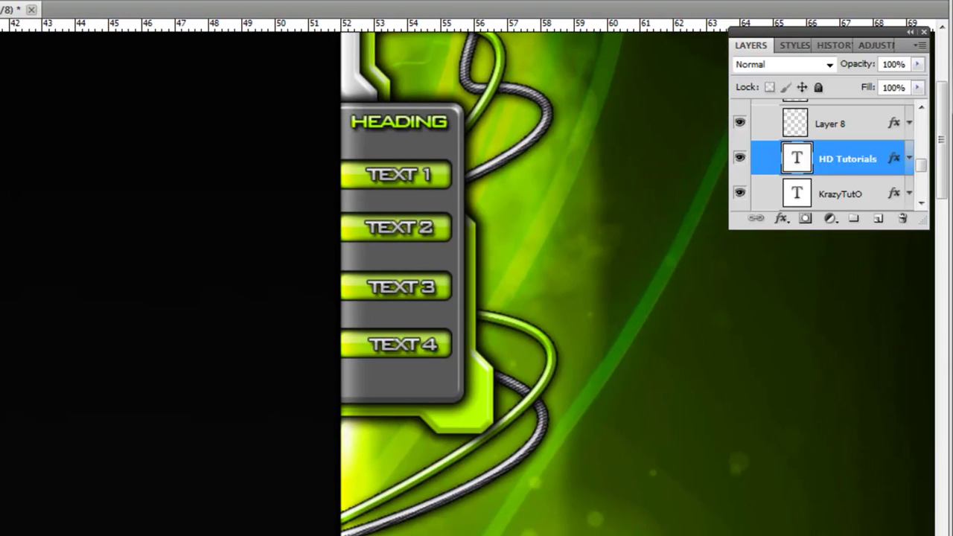
pyautogui.click(445, 122)
pyautogui.press('BackSpace')
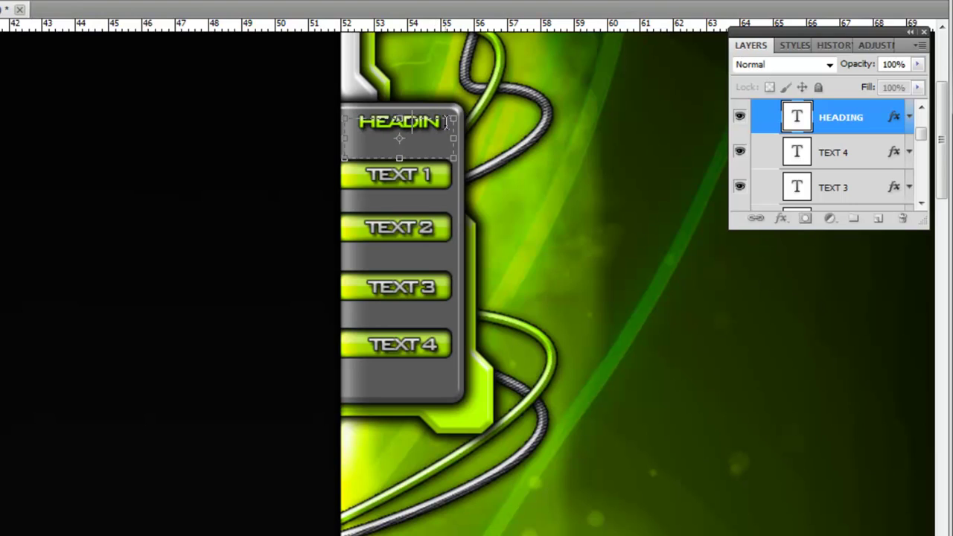
pyautogui.press('BackSpace')
pyautogui.press('BackSpace')
pyautogui.press('BackSpace')
pyautogui.write('Please:')
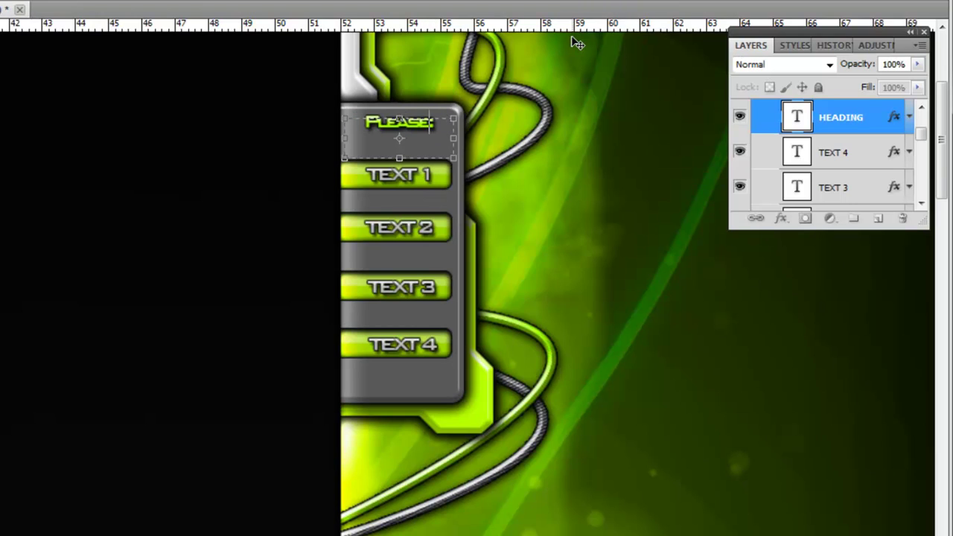
pyautogui.press('BackSpace')
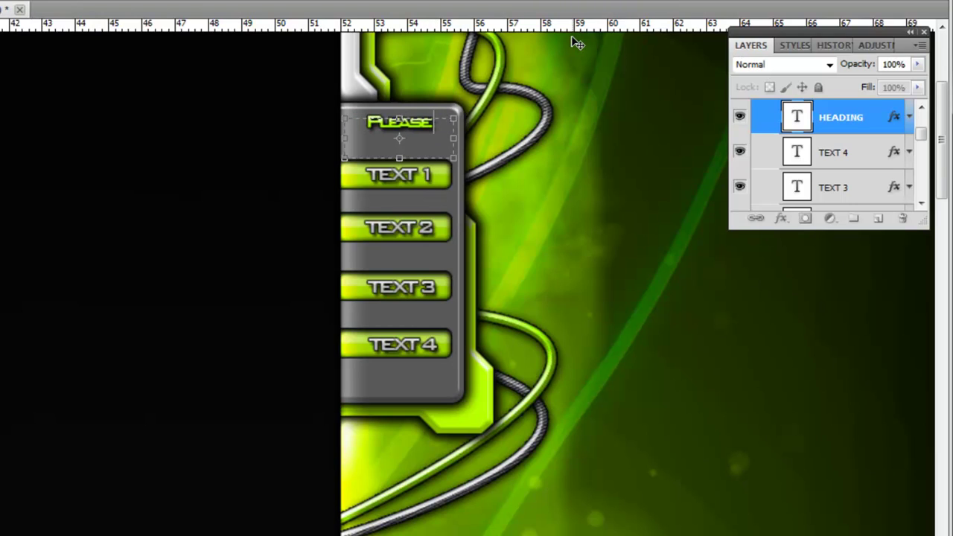
pyautogui.write(' :')
pyautogui.hotkey('ctrl', 'Return')
# Relabel the first two buttons SUB and LIKE.
pyautogui.click(421, 185)
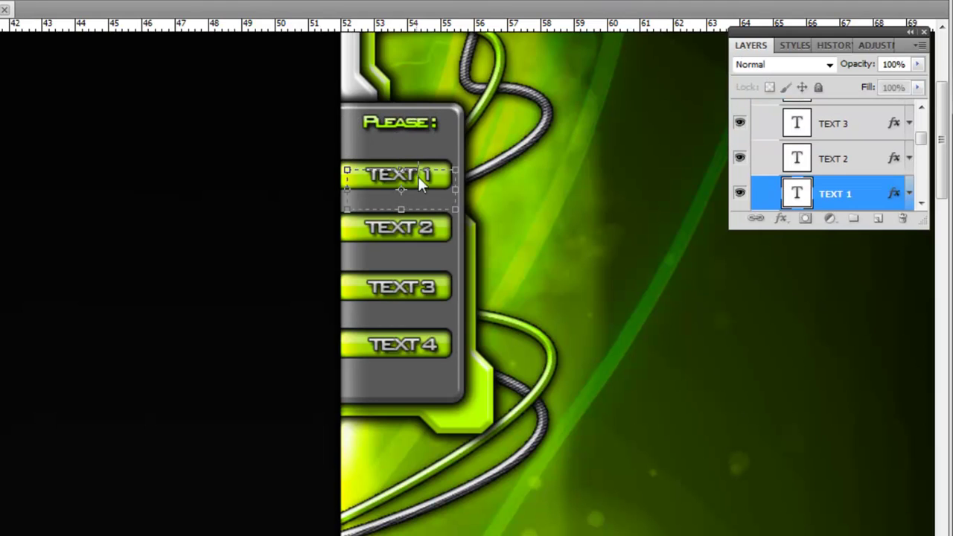
pyautogui.tripleClick(436, 174)
pyautogui.write('S')
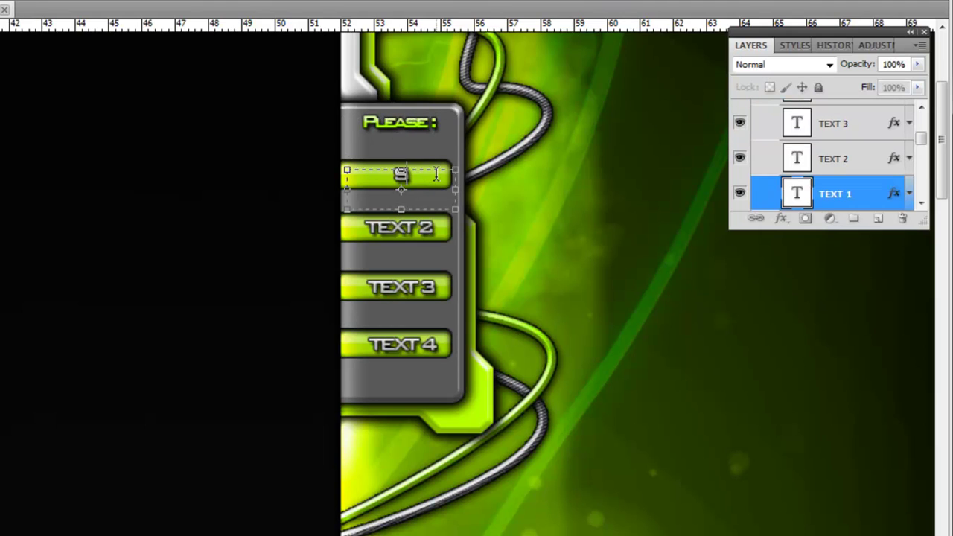
pyautogui.write('UB')
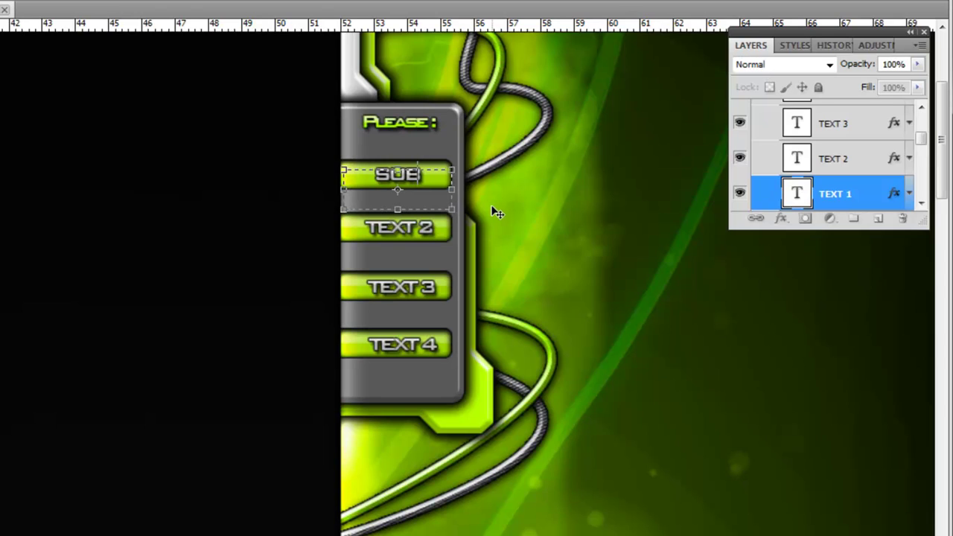
pyautogui.hotkey('ctrl', 'Return')
pyautogui.click(424, 224)
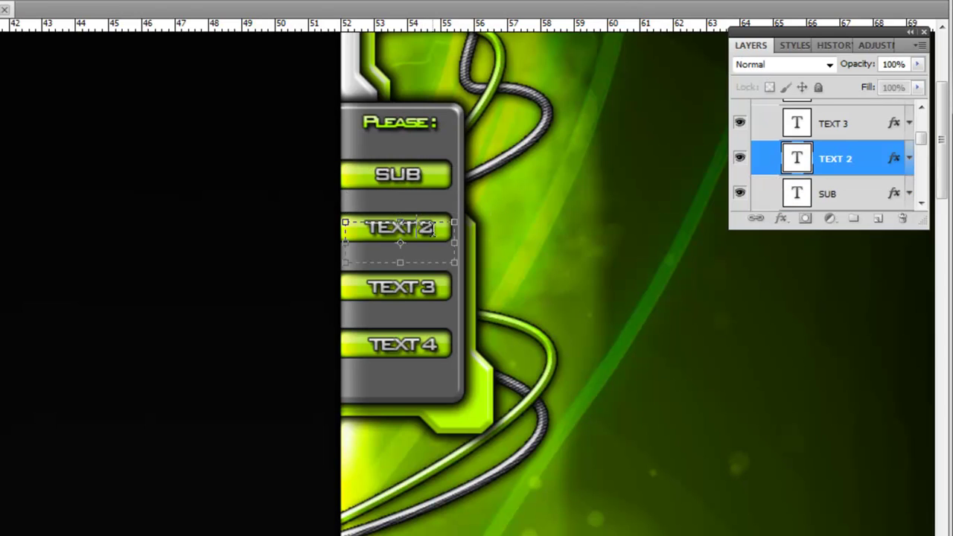
pyautogui.tripleClick(430, 227)
pyautogui.write('LIKE')
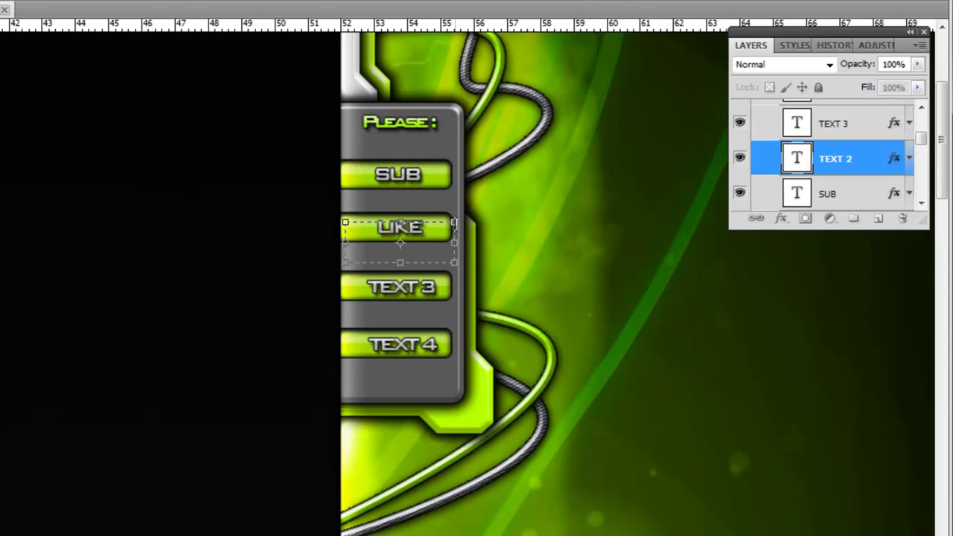
pyautogui.hotkey('ctrl', 'Return')
# Relabel TEXT 3 as Comment and TEXT 4 as Follow, centring each on its button.
pyautogui.click(415, 294)
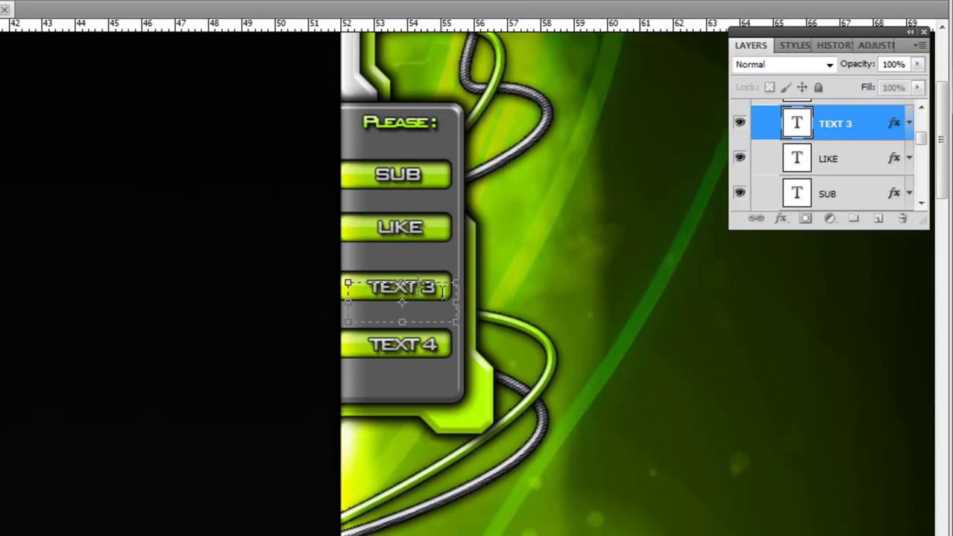
pyautogui.tripleClick(443, 292)
pyautogui.write('Comment')
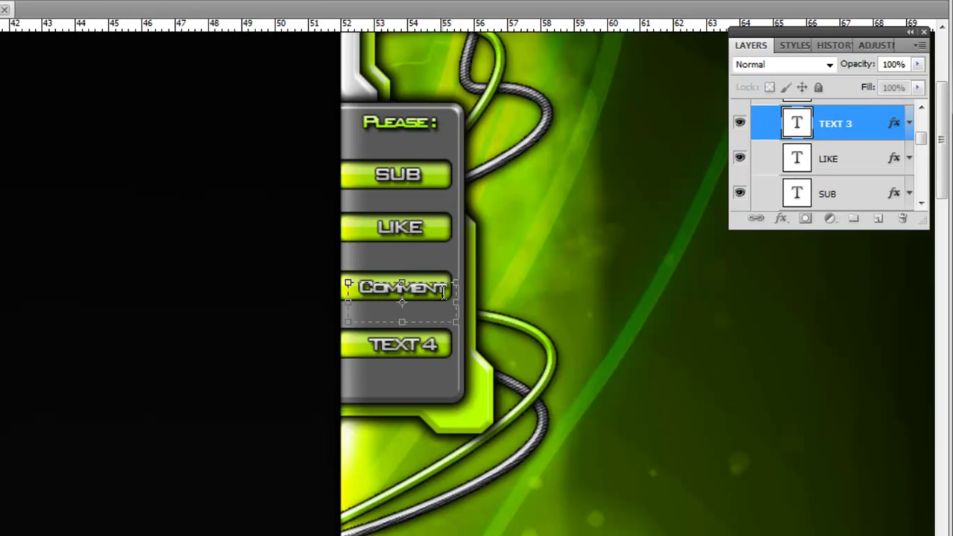
pyautogui.moveTo(517, 352); pyautogui.dragTo(511, 348)
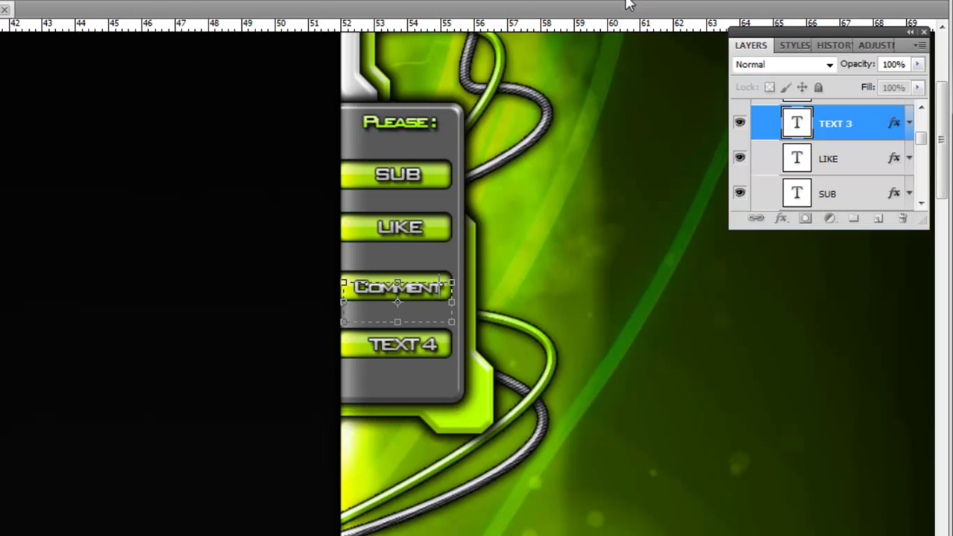
pyautogui.click(440, 344)
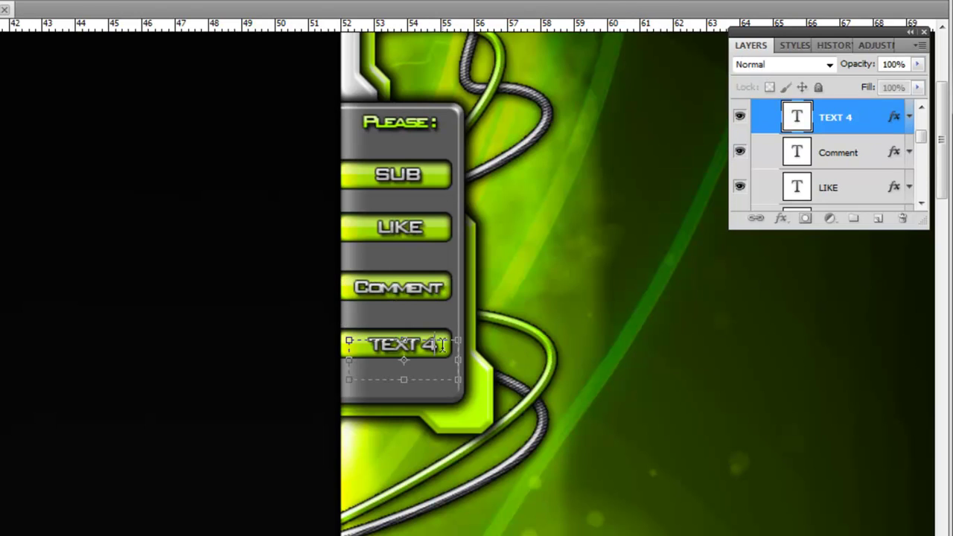
pyautogui.hotkey('ctrl', 'a')
pyautogui.press('BackSpace')
pyautogui.write('Foll')
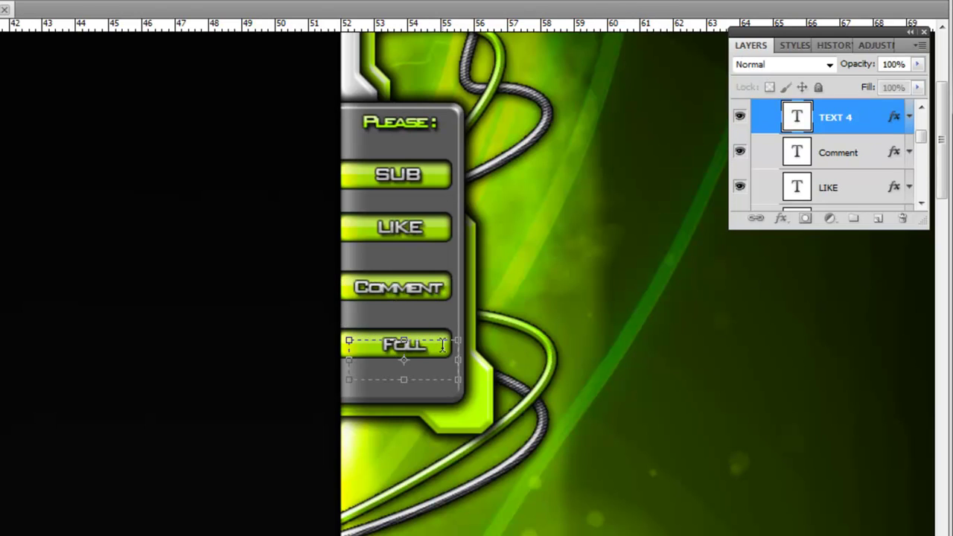
pyautogui.write('ow')
pyautogui.moveTo(534, 377); pyautogui.dragTo(530, 376)
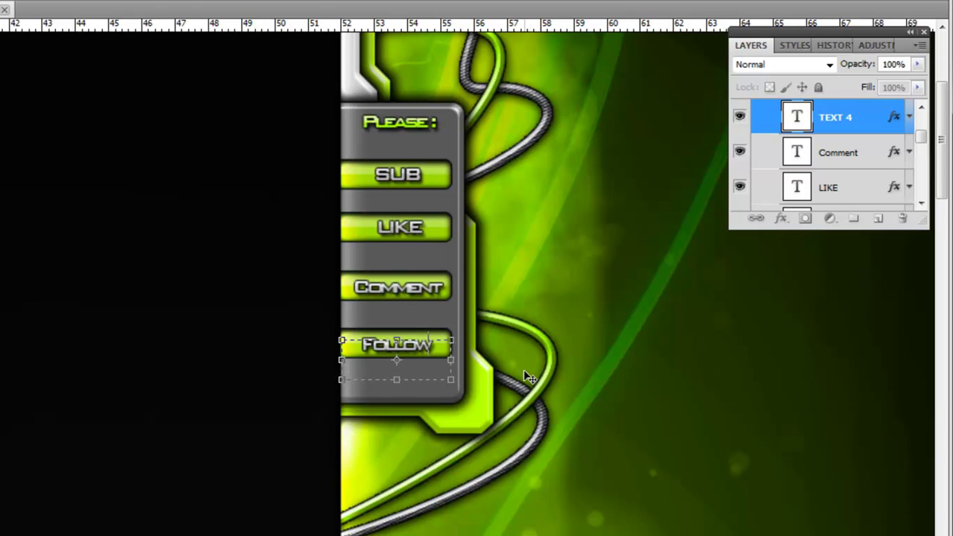
pyautogui.hotkey('ctrl', 'Return')
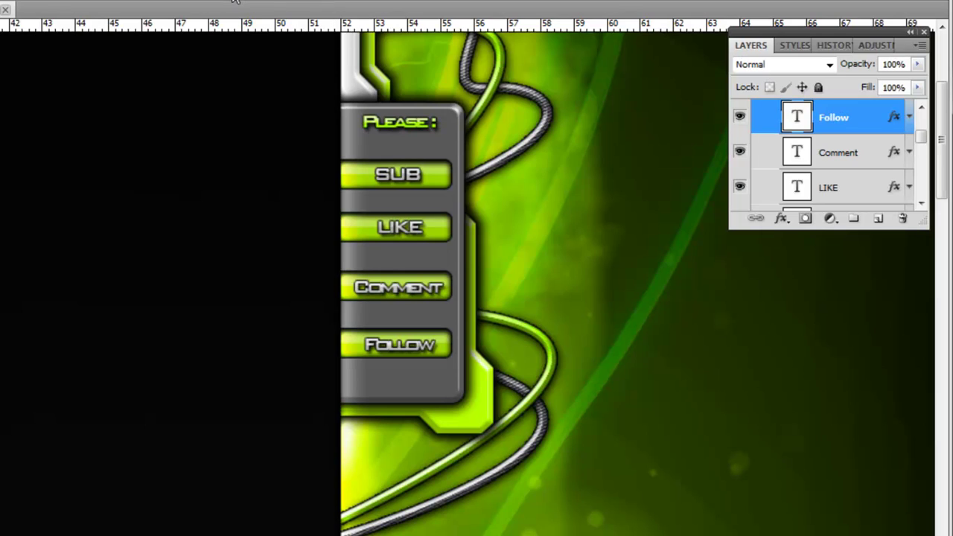
# Open the apple, facebook and paypal PNGs from Téléchargements > icons together.
pyautogui.hotkey('ctrl', '1')
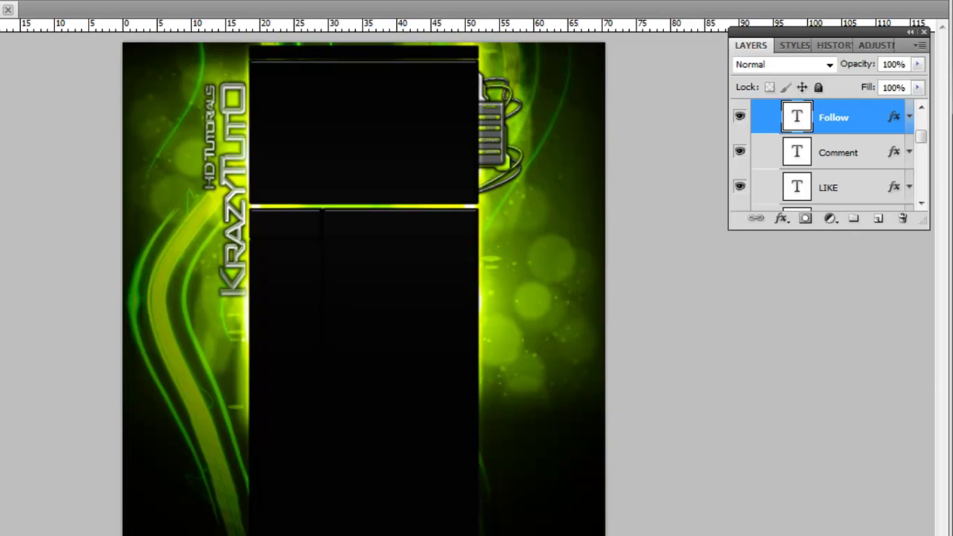
pyautogui.hotkey('alt', 'f')
pyautogui.hotkey('ctrl', 'o')
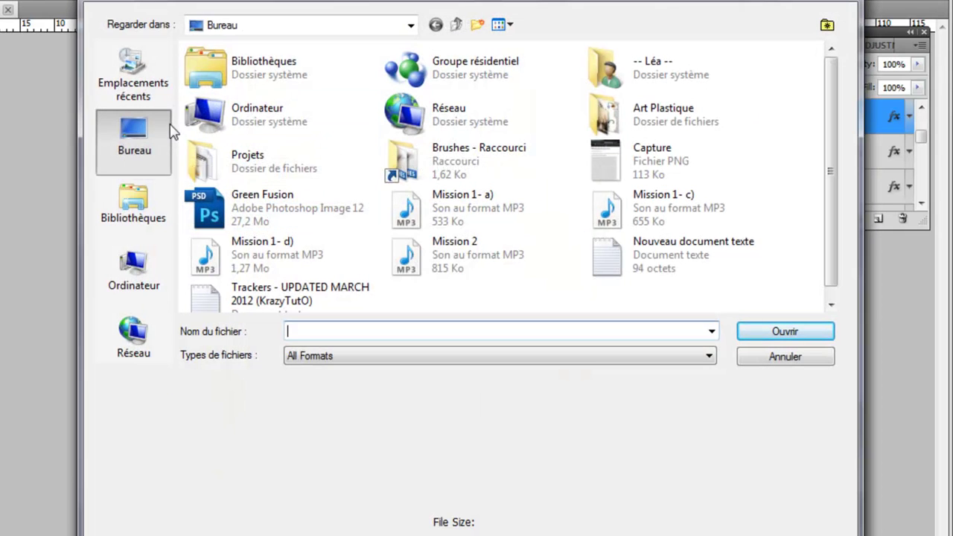
pyautogui.click(242, 81)
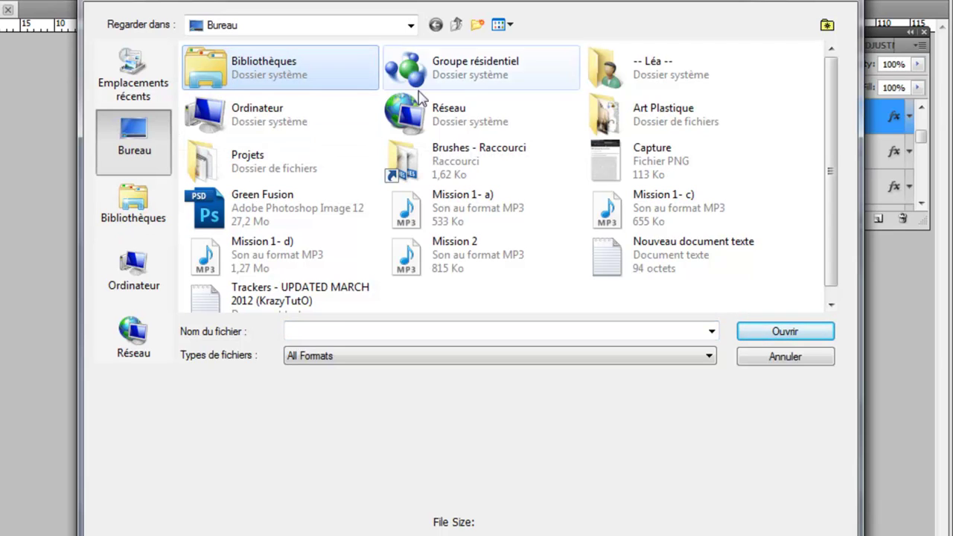
pyautogui.doubleClick(653, 66)
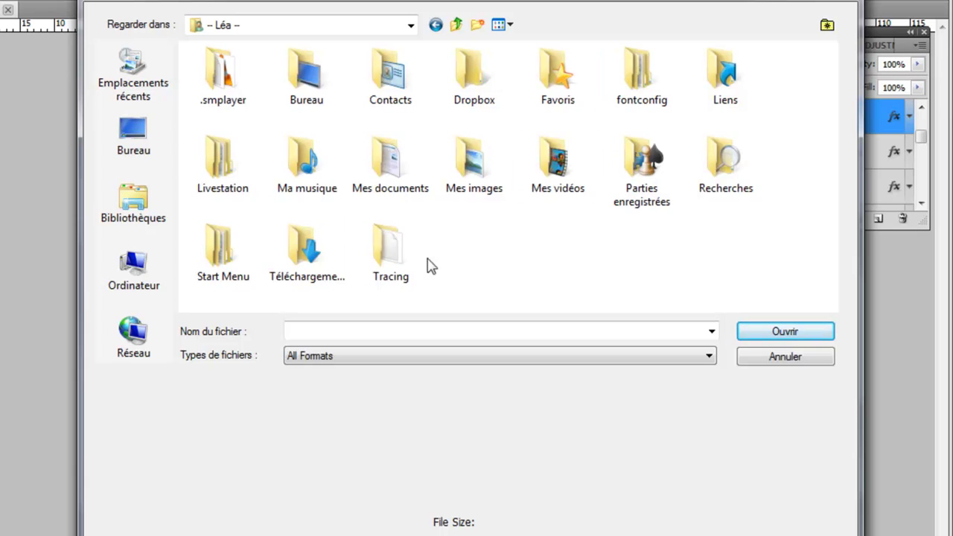
pyautogui.doubleClick(306, 251)
pyautogui.doubleClick(436, 88)
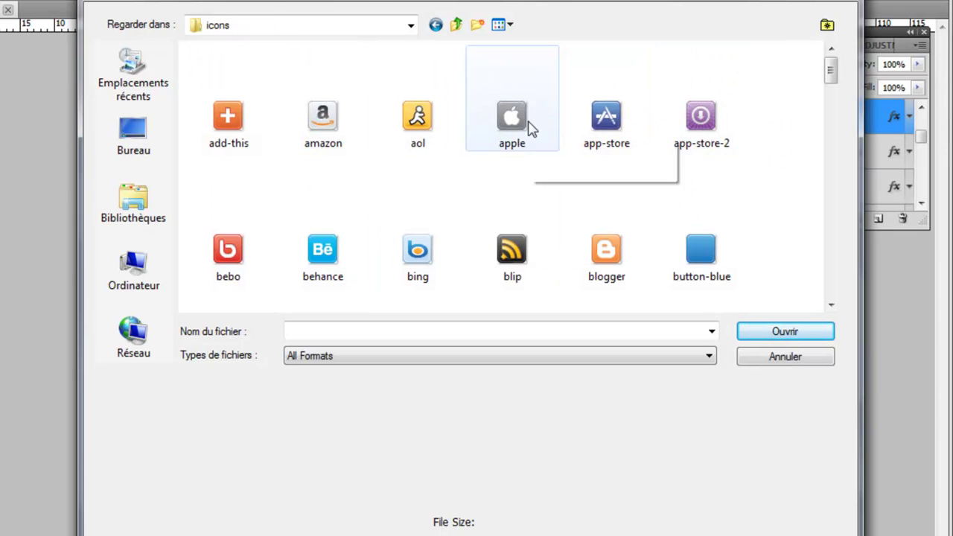
pyautogui.click(528, 125)
pyautogui.moveTo(830, 70); pyautogui.dragTo(827, 215)
pyautogui.keyDown('ctrl'); pyautogui.click(314, 111); pyautogui.keyUp('ctrl')
pyautogui.keyDown('ctrl'); pyautogui.click(510, 85); pyautogui.keyUp('ctrl')
pyautogui.press('Return')
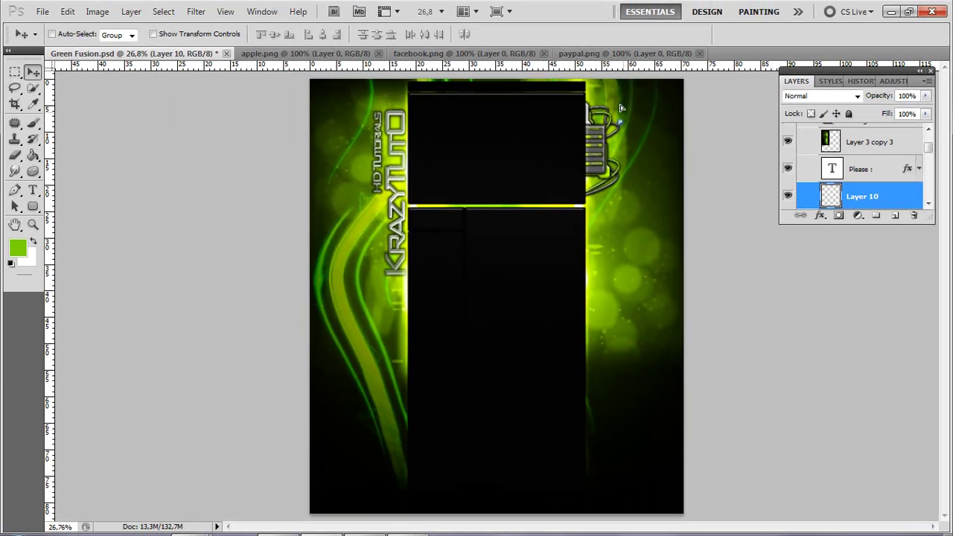
# Bring the PayPal and apple icons into the design's top right corner.
pyautogui.hotkey('ctrl', 't')
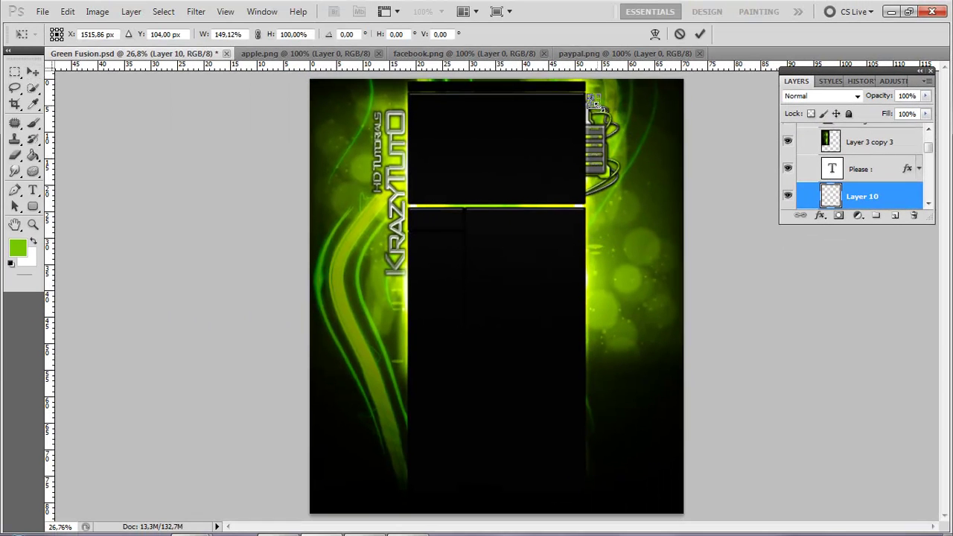
pyautogui.moveTo(620, 119); pyautogui.dragTo(607, 116)
pyautogui.press('Return')
pyautogui.click(305, 54)
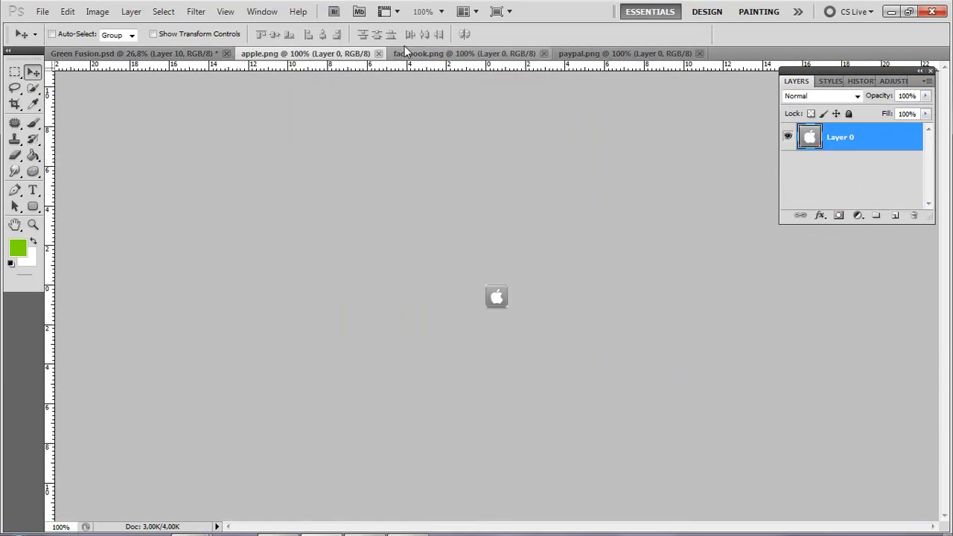
pyautogui.moveTo(496, 295); pyautogui.dragTo(609, 93)
pyautogui.hotkey('ctrl', 't')
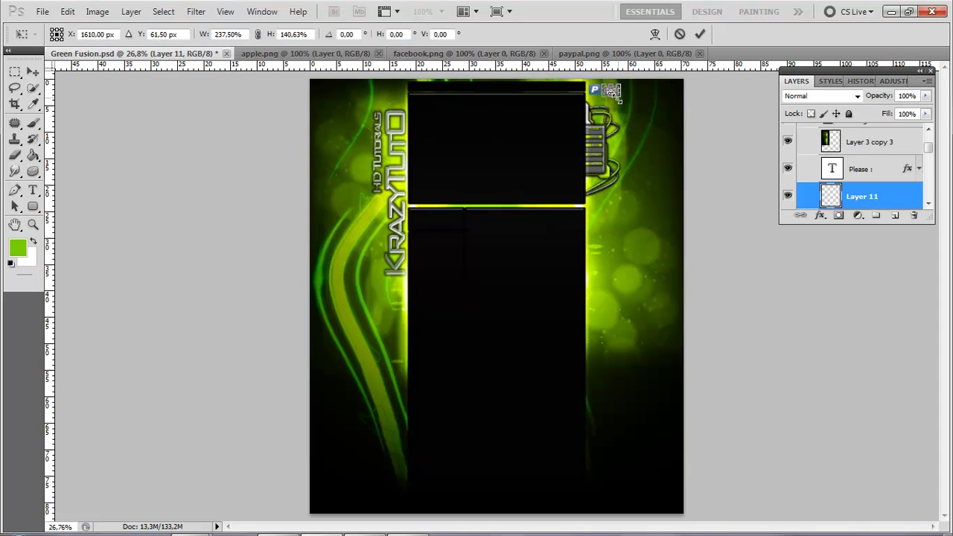
pyautogui.click(698, 35)
# Resize the PayPal and apple icons so they fit the top right row.
pyautogui.press('z')
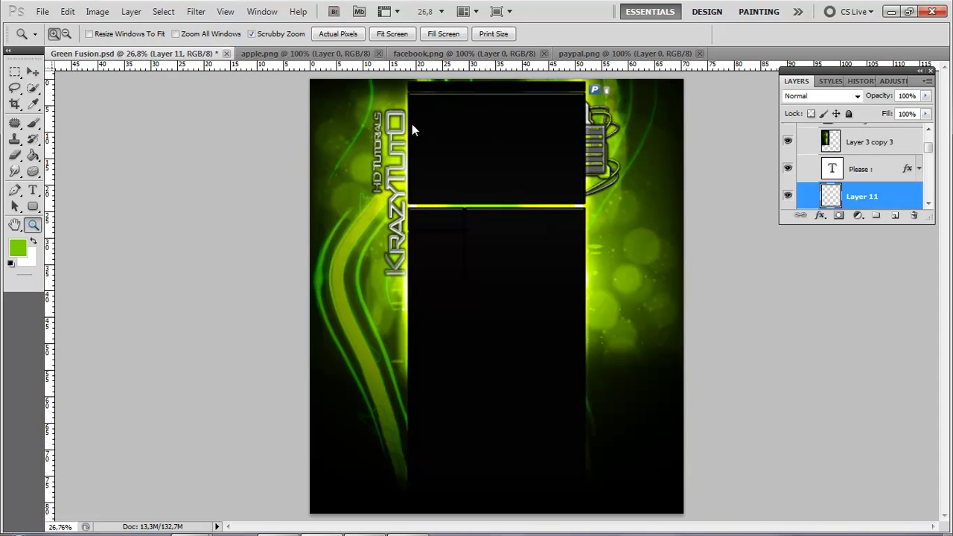
pyautogui.moveTo(412, 124); pyautogui.dragTo(575, 117)
pyautogui.press('v')
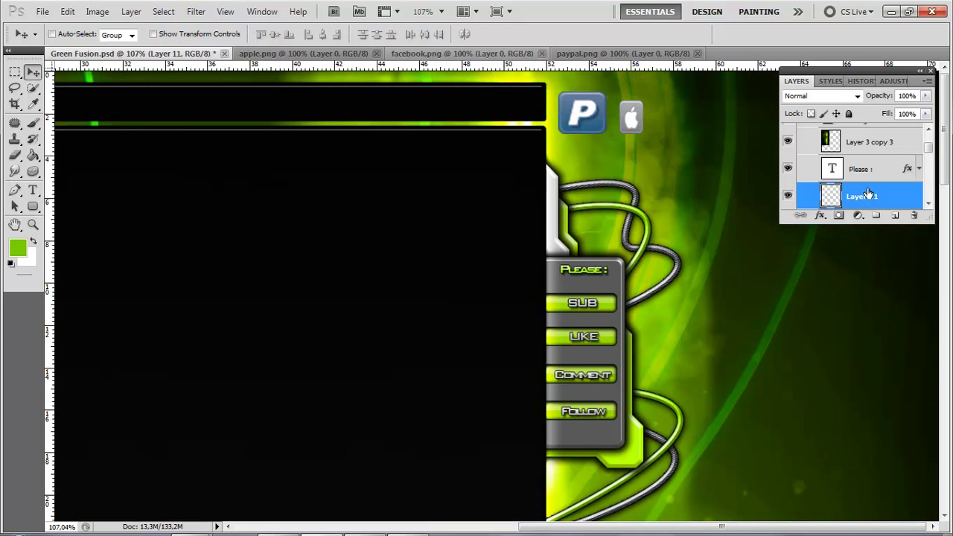
pyautogui.scroll(-2, 856, 171)
pyautogui.click(861, 176)
pyautogui.hotkey('ctrl', 't')
pyautogui.moveTo(606, 134)
pyautogui.mouseDown()
pyautogui.moveTo(661, 132)
pyautogui.moveTo(623, 111)
pyautogui.mouseUp()
pyautogui.click(700, 34)
pyautogui.click(861, 149)
pyautogui.hotkey('ctrl', 't')
pyautogui.click(699, 33)
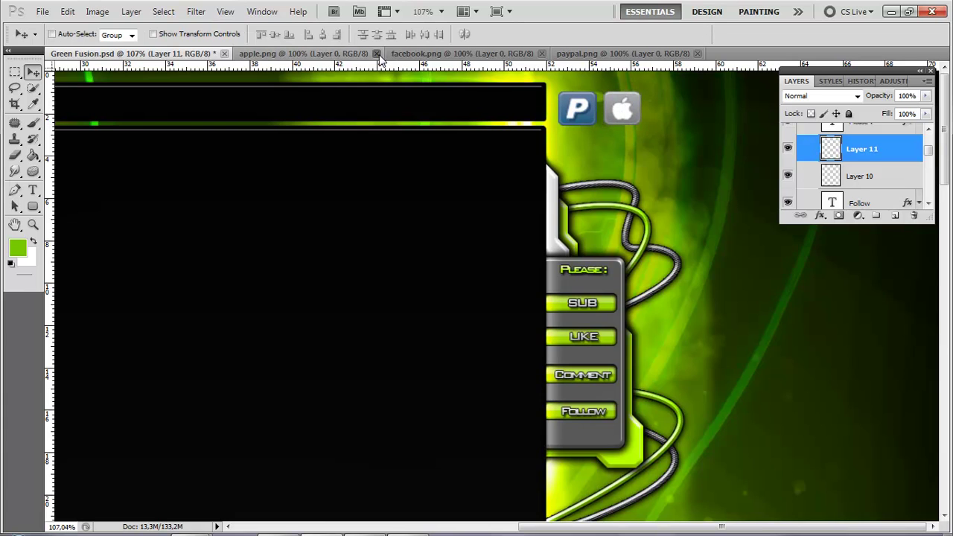
# Close the apple and paypal images and place the facebook icon beside the apple icon.
pyautogui.click(376, 53)
pyautogui.click(536, 53)
pyautogui.click(123, 54)
pyautogui.hotkey('ctrl', 'v')
pyautogui.hotkey('ctrl', 't')
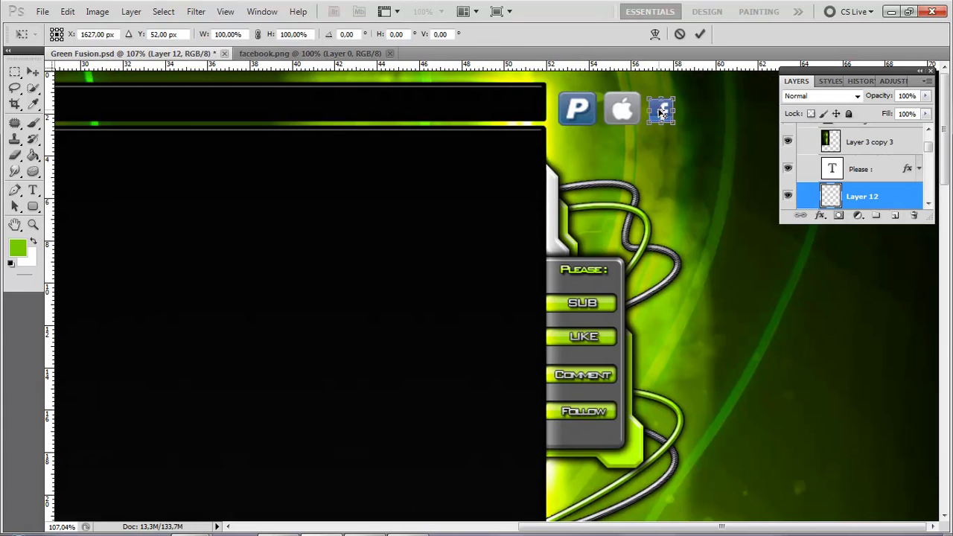
pyautogui.moveTo(662, 110)
pyautogui.mouseDown()
pyautogui.moveTo(618, 111)
pyautogui.moveTo(669, 112)
pyautogui.mouseUp()
pyautogui.click(700, 33)
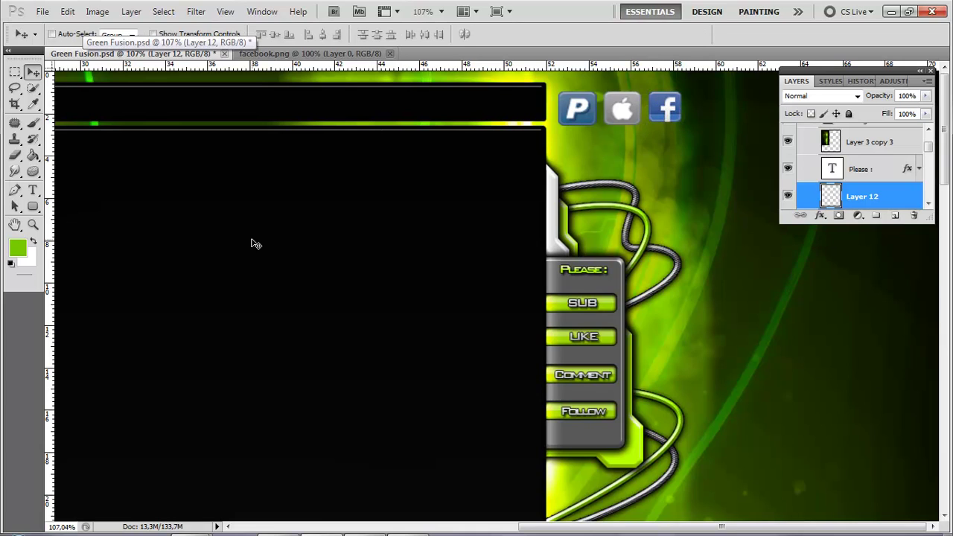
# Fit the design on screen, save it as 'Green Fusion.png' without interlacing, and minimise Photoshop.
pyautogui.click(32, 224)
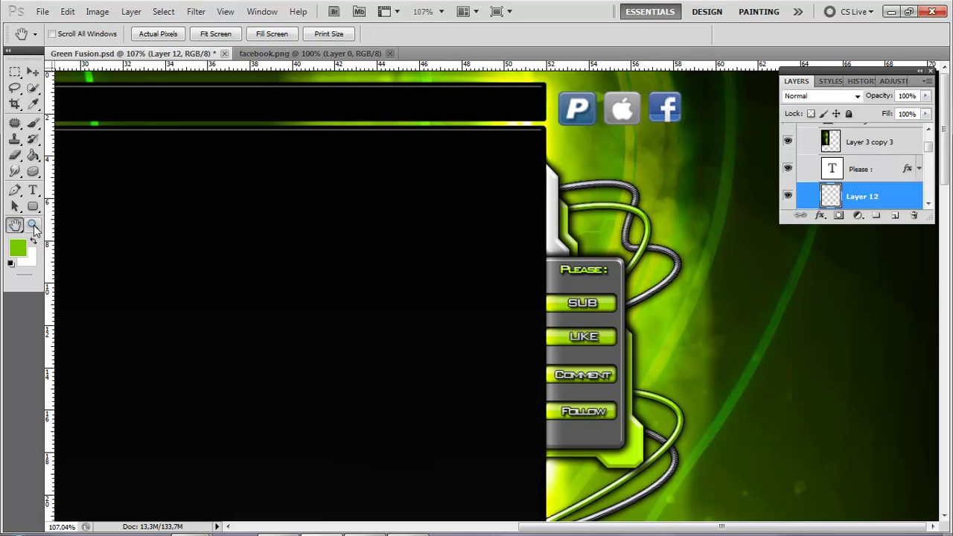
pyautogui.click(393, 36)
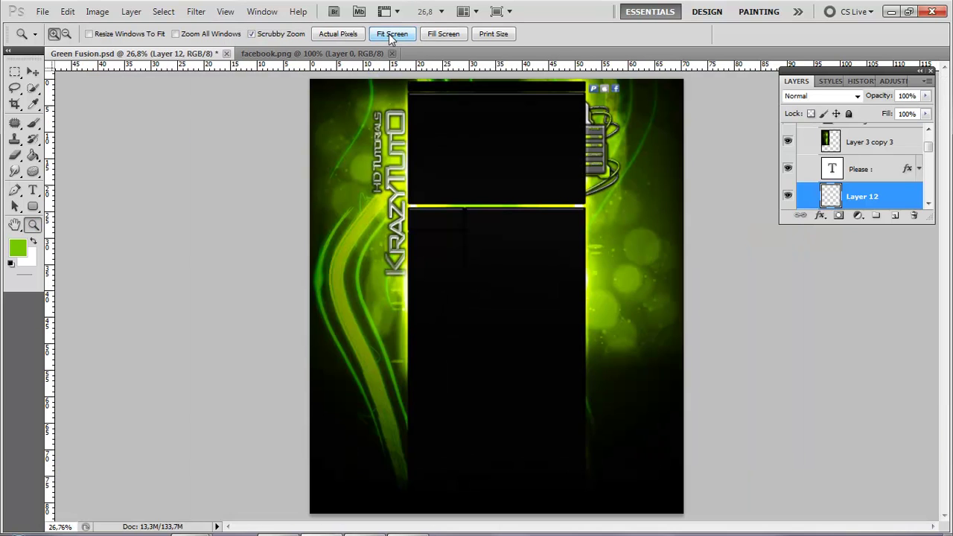
pyautogui.click(43, 11)
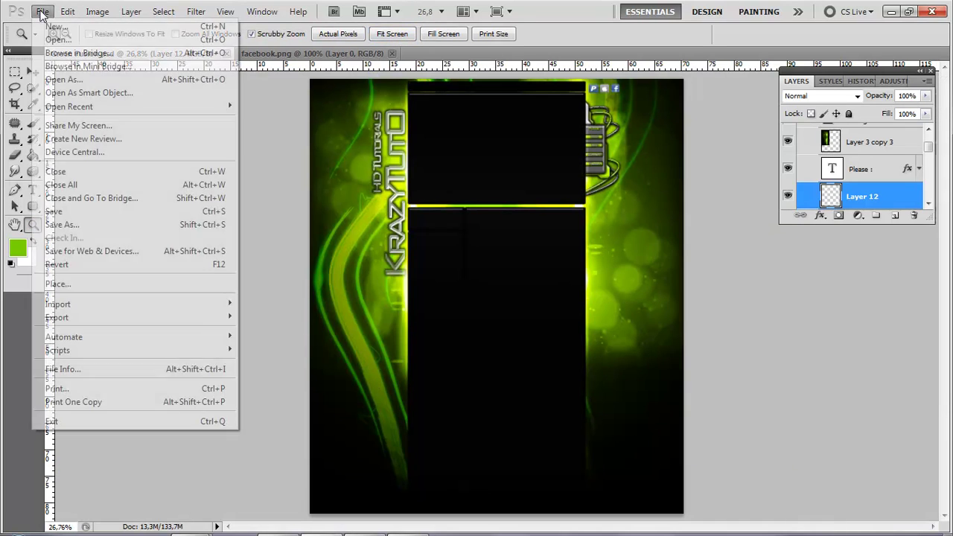
pyautogui.click(78, 225)
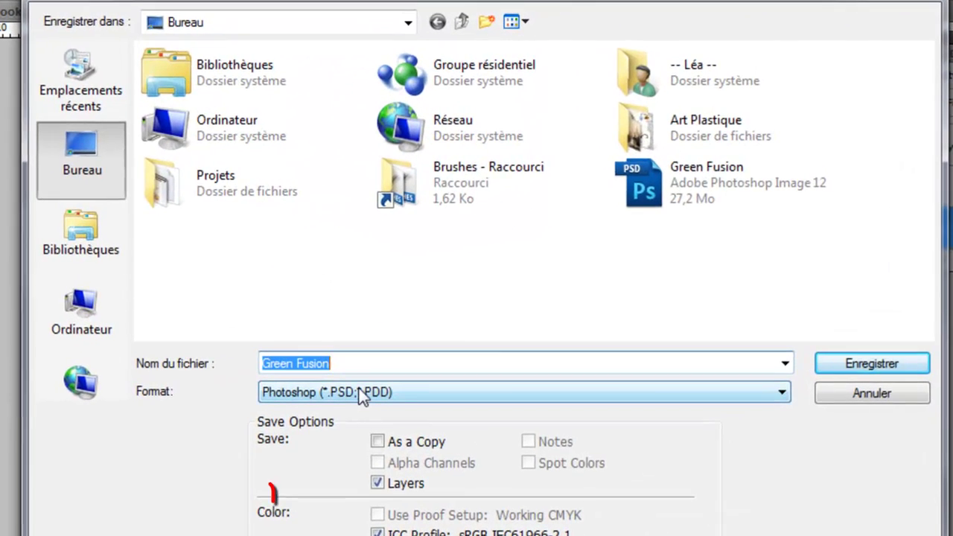
pyautogui.click(360, 384)
pyautogui.click(365, 533)
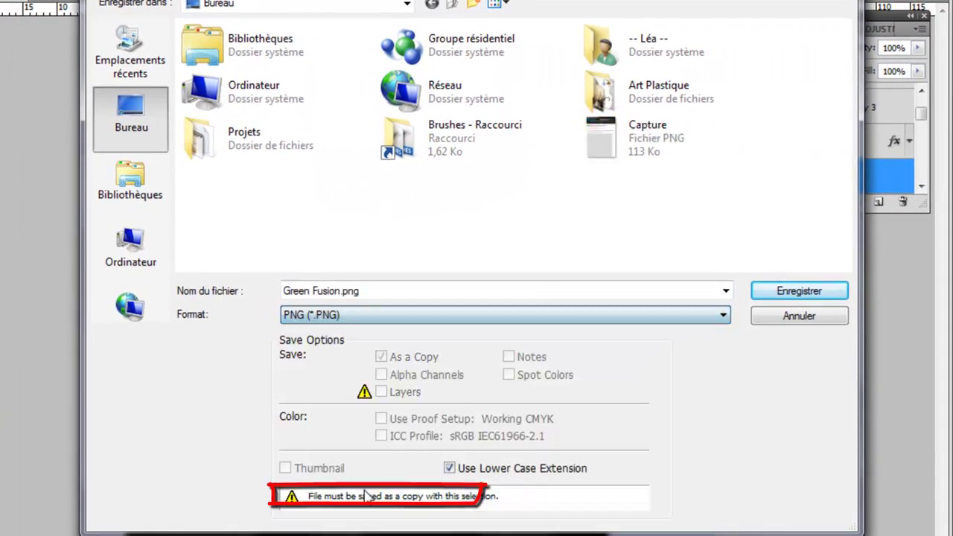
pyautogui.click(375, 291)
pyautogui.click(374, 292)
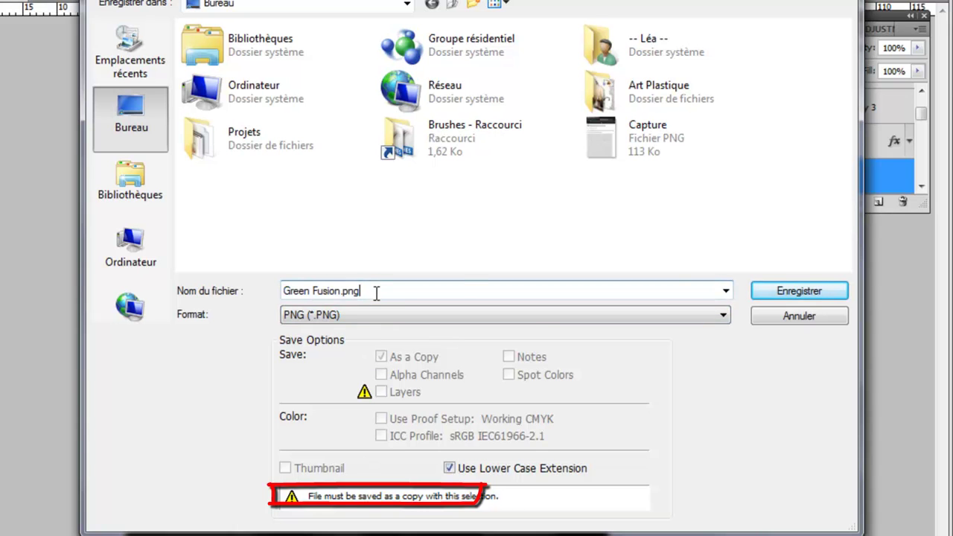
pyautogui.click(799, 291)
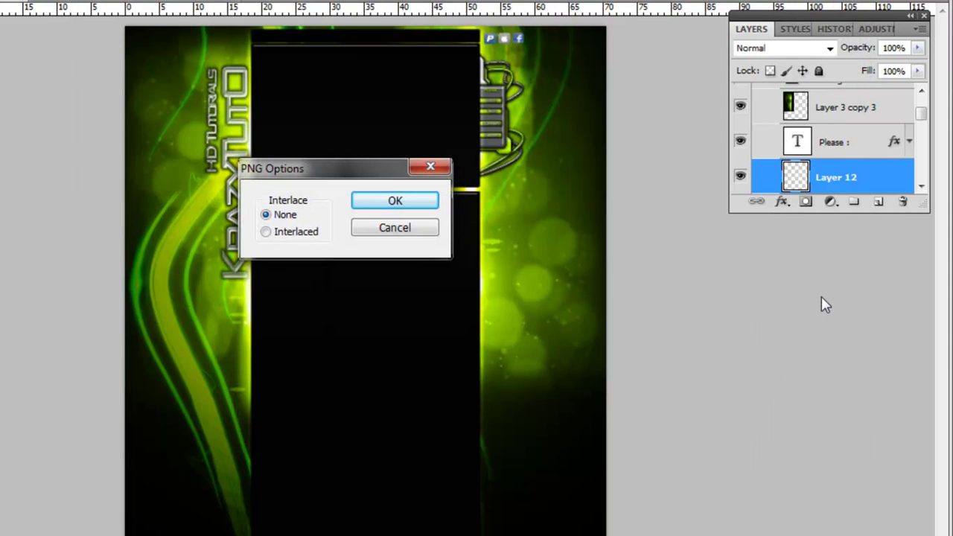
pyautogui.click(398, 203)
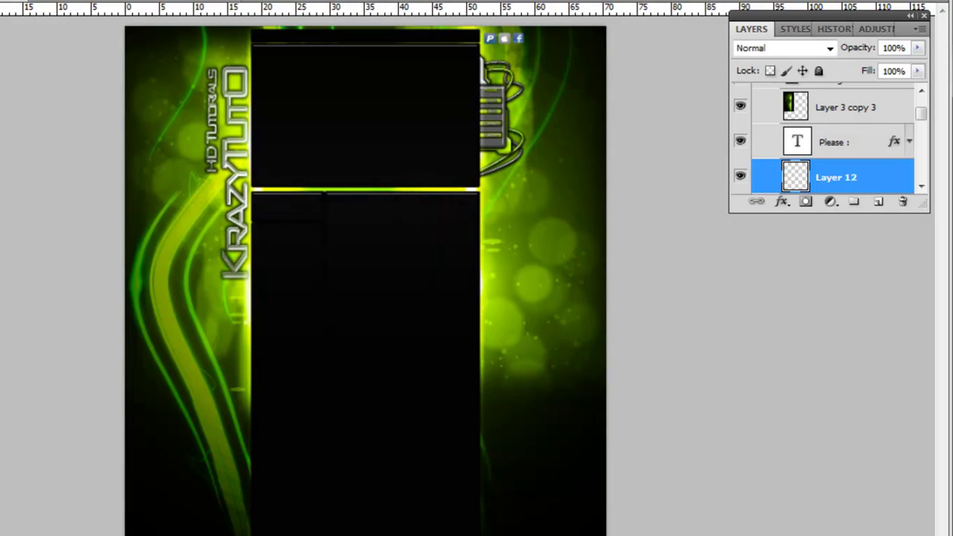
pyautogui.click(627, 3)
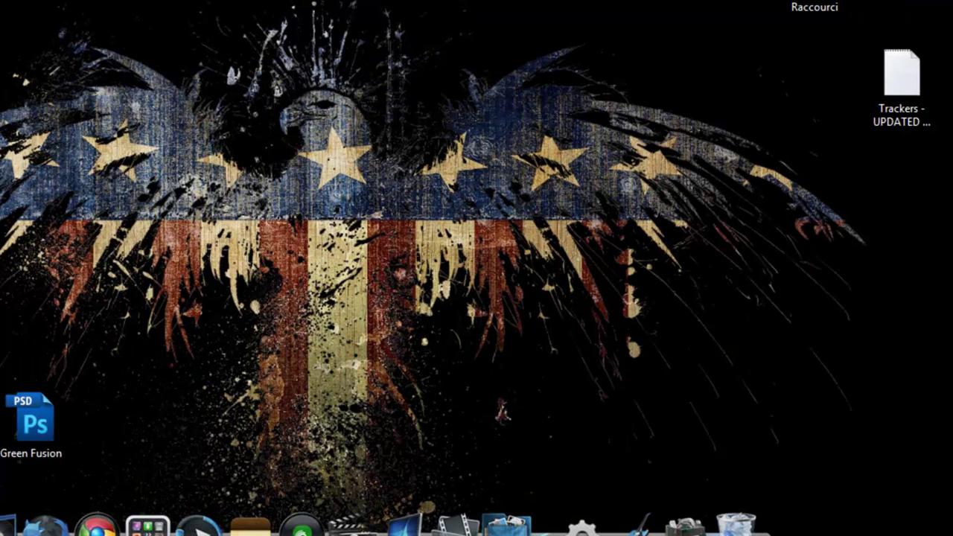